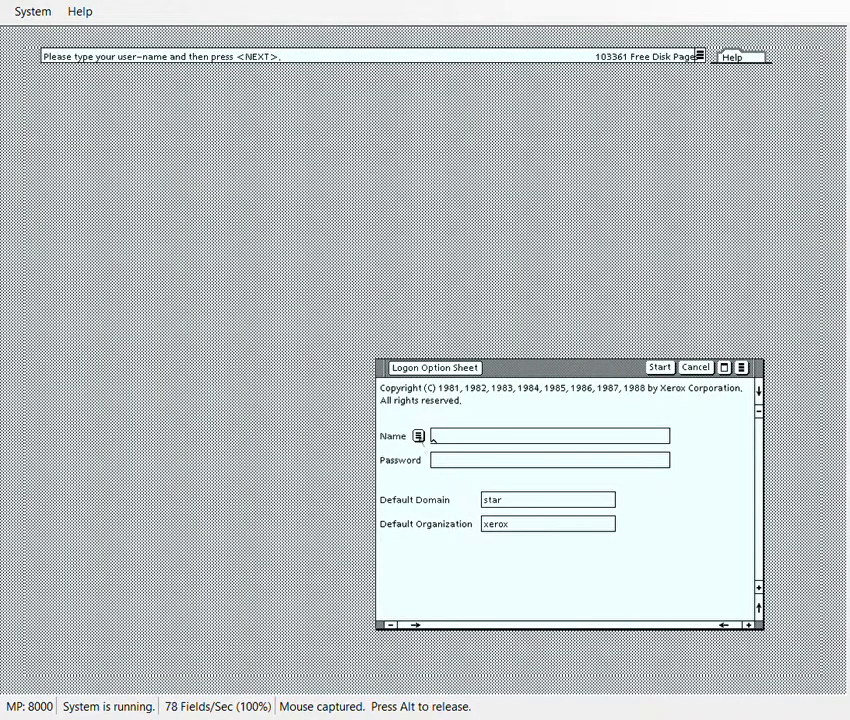
# Attempt logon with the stored user-name and a typed password, then clear the rejected password.
pyautogui.click(418, 436)
pyautogui.click(368, 452)
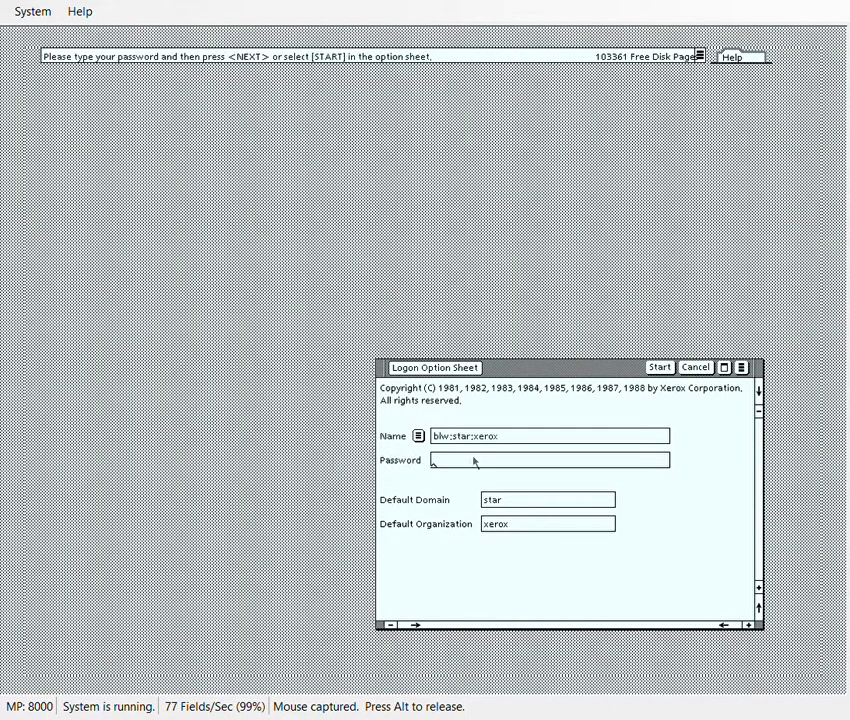
pyautogui.write('word')
pyautogui.click(668, 368)
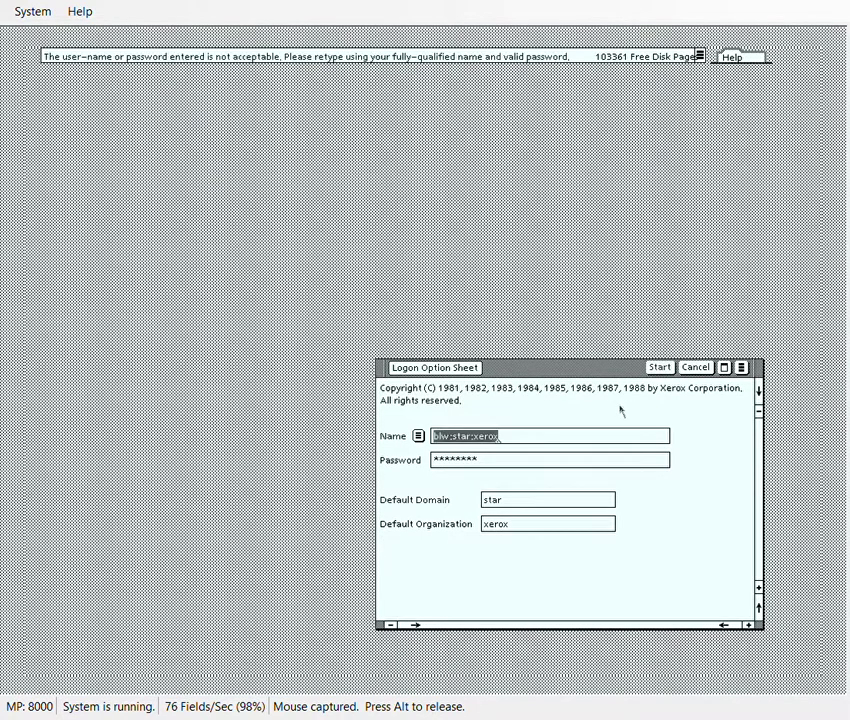
pyautogui.click(497, 465)
pyautogui.press('BackSpace')
pyautogui.press('BackSpace')
pyautogui.press('BackSpace')
pyautogui.press('BackSpace')
pyautogui.press('BackSpace')
pyautogui.press('BackSpace')
pyautogui.press('BackSpace')
pyautogui.press('BackSpace')
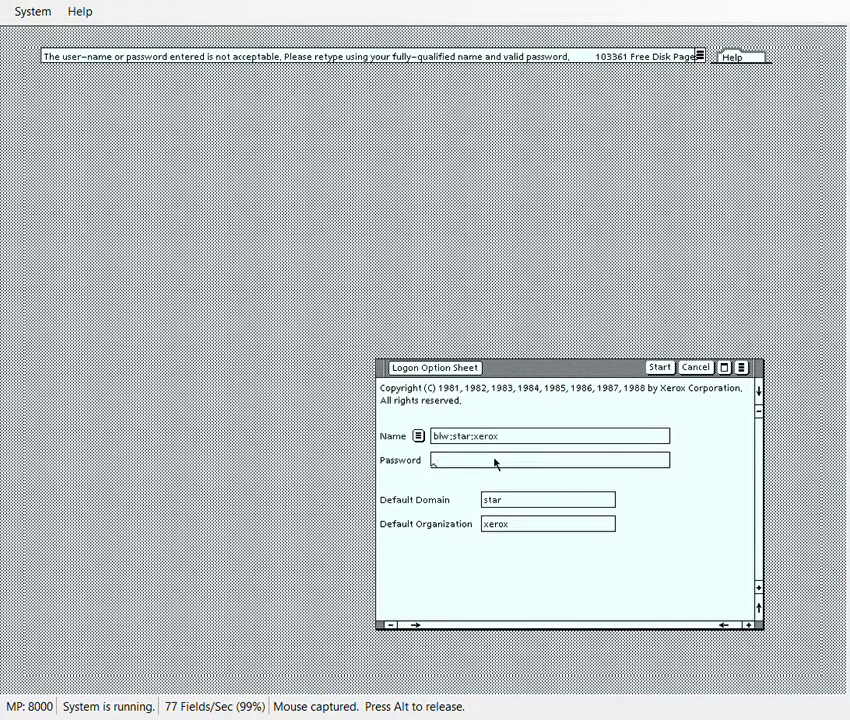
# Display the current date and time, then the Basic Workstation Version 4.3.1d.
pyautogui.click(432, 50)
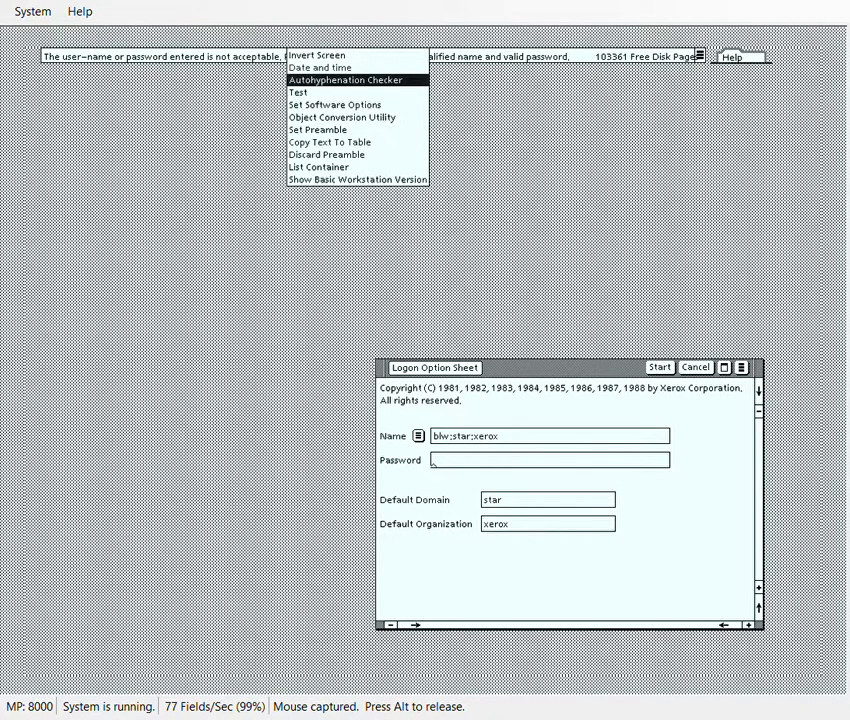
pyautogui.click(320, 67)
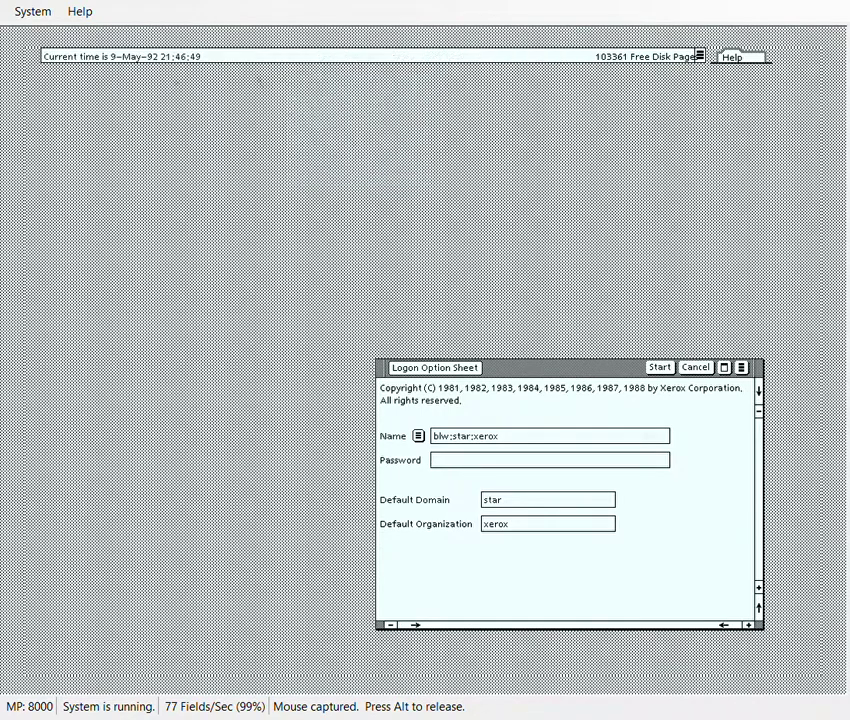
pyautogui.click(313, 58)
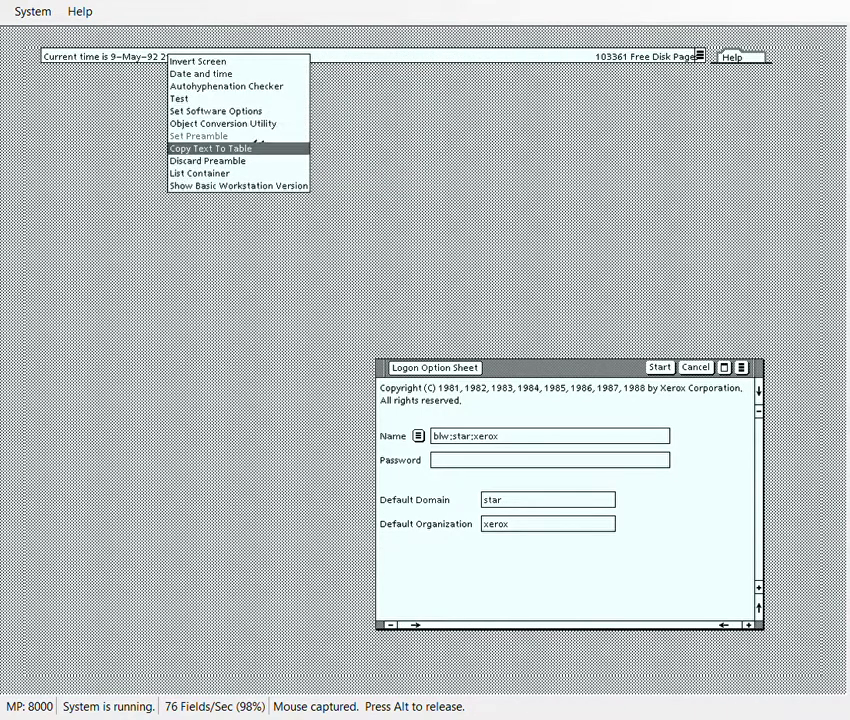
pyautogui.click(230, 185)
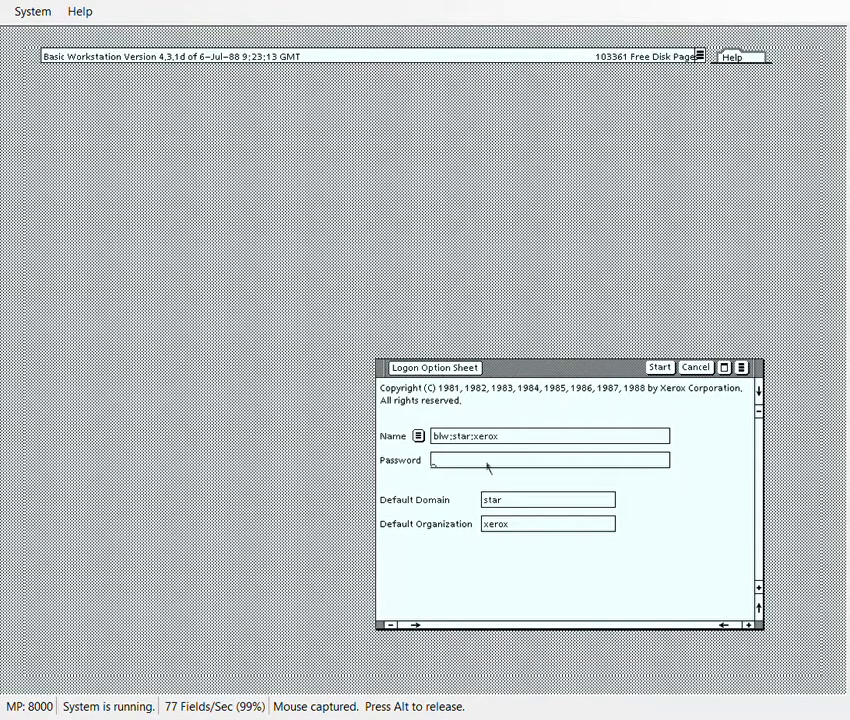
# Enter the account password and start the logon to reach the desktop icons.
pyautogui.write('****')
pyautogui.click(659, 367)
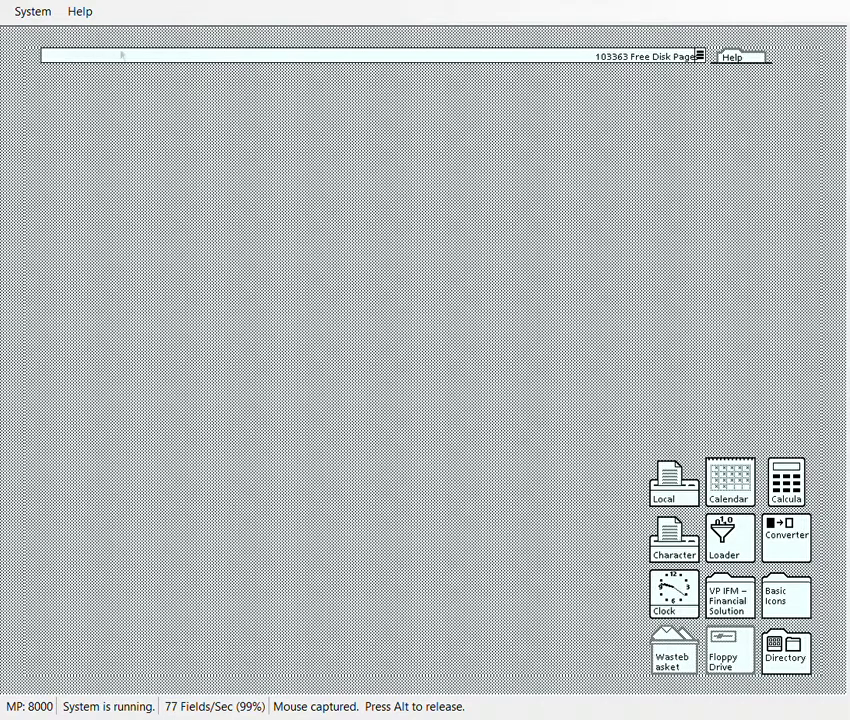
# Open the Directory's Workstation divider and its Basic Icons folder listing the blank templates.
pyautogui.doubleClick(785, 650)
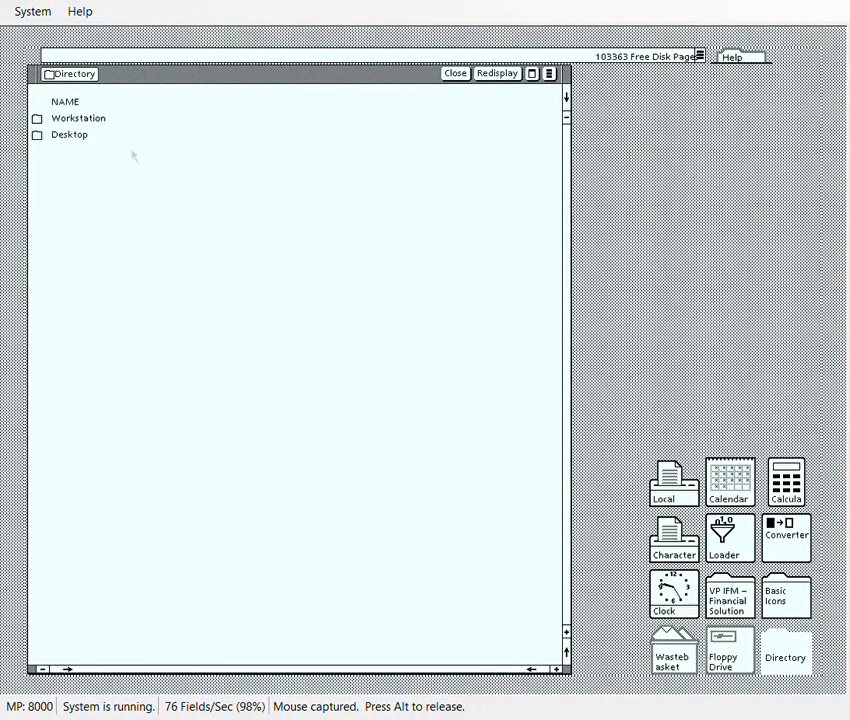
pyautogui.doubleClick(100, 120)
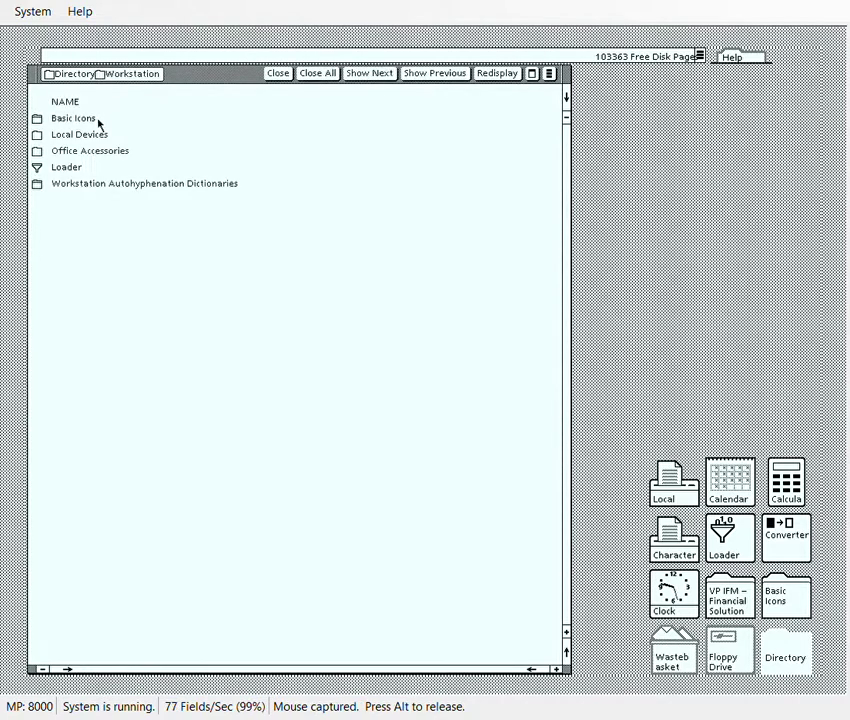
pyautogui.doubleClick(98, 120)
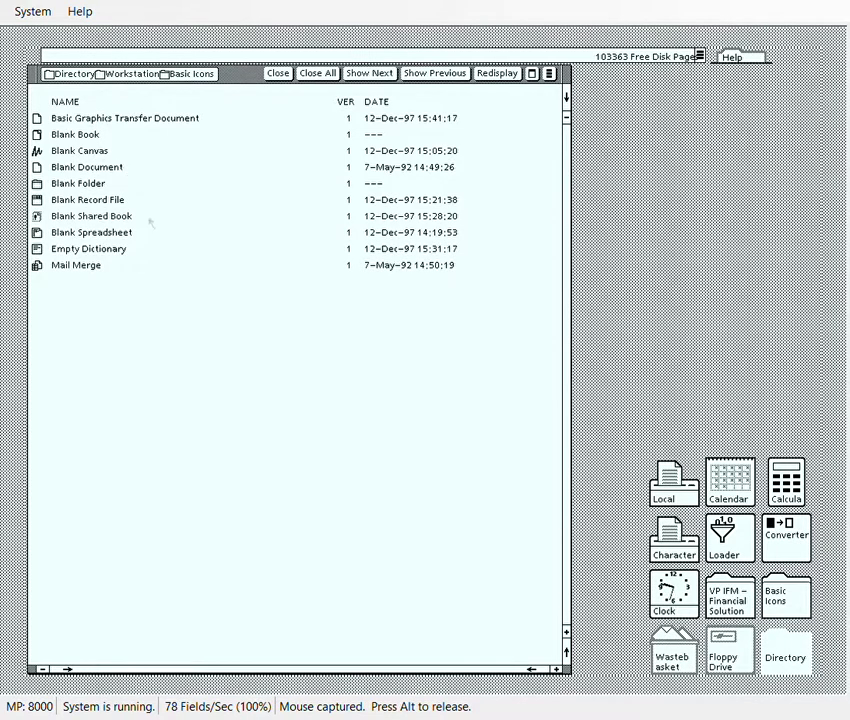
pyautogui.press('F12')
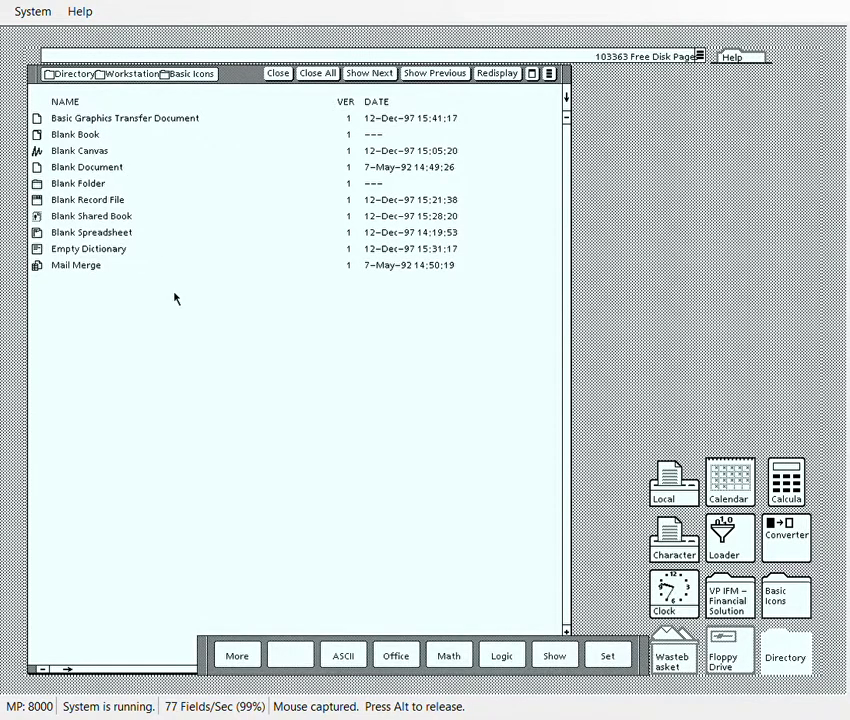
# Show the on-screen Keyboard Window and select the Blank Document row.
pyautogui.click(565, 672)
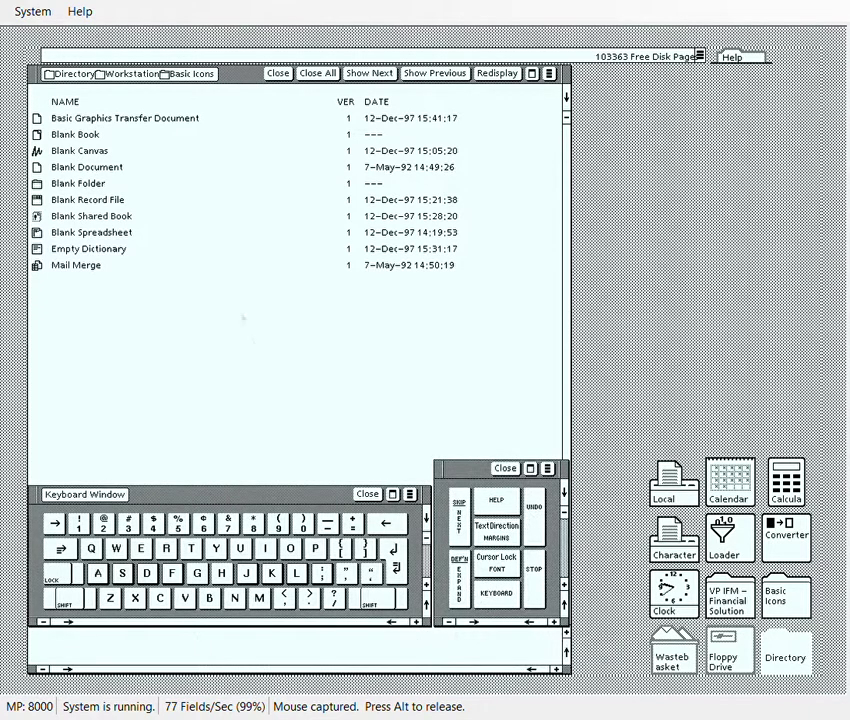
pyautogui.click(85, 167)
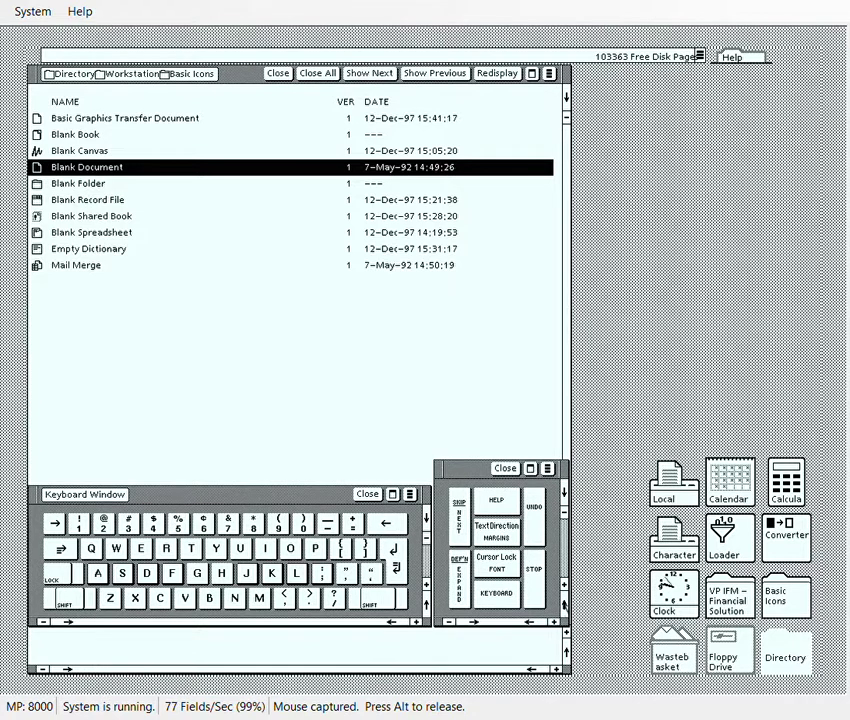
# Open Help, close the function-key panel and on-screen keyboard, and open READ ME FIRST.
pyautogui.click(496, 499)
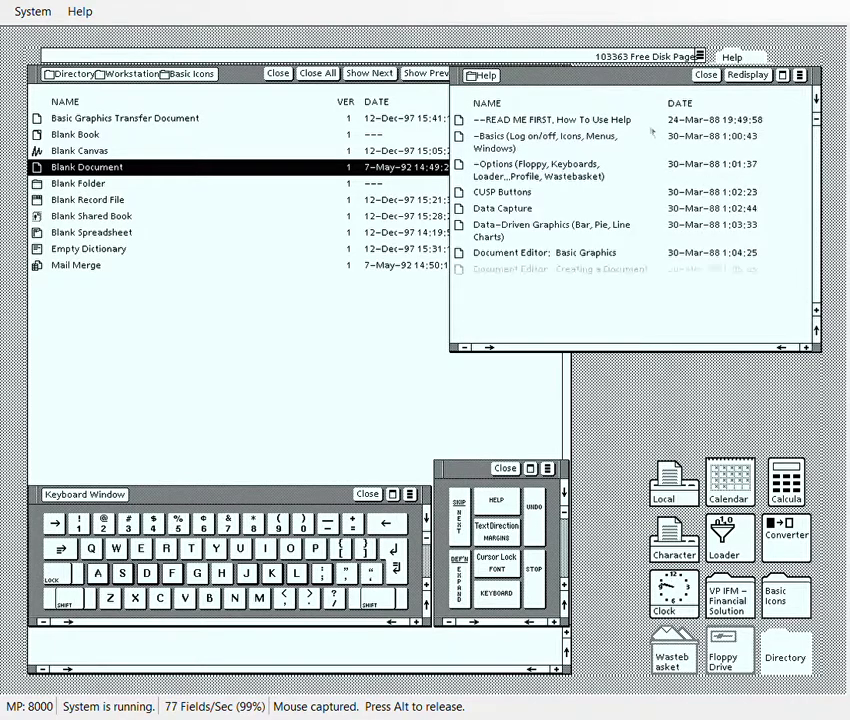
pyautogui.click(506, 469)
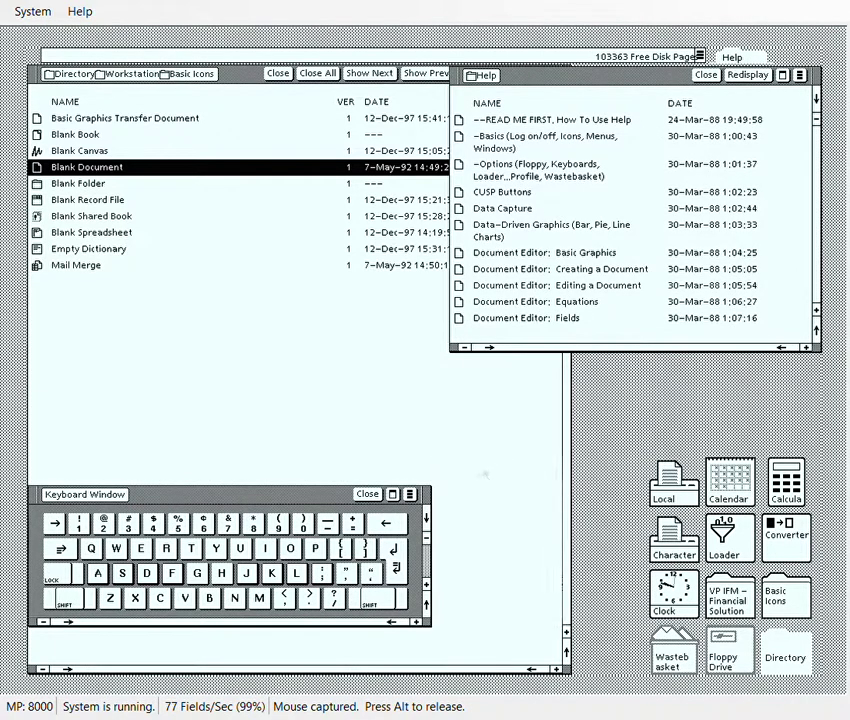
pyautogui.click(370, 494)
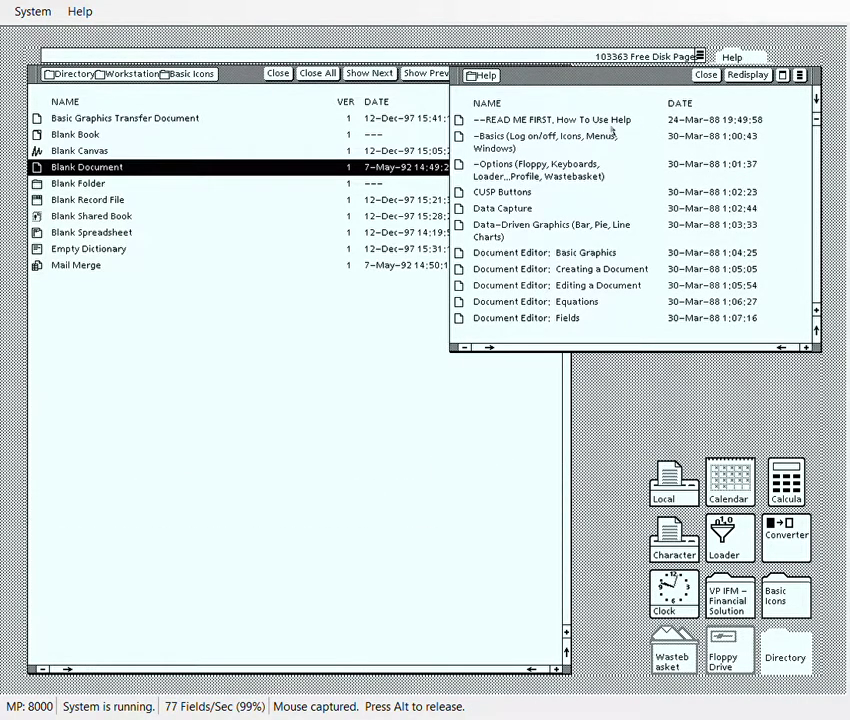
pyautogui.click(590, 120)
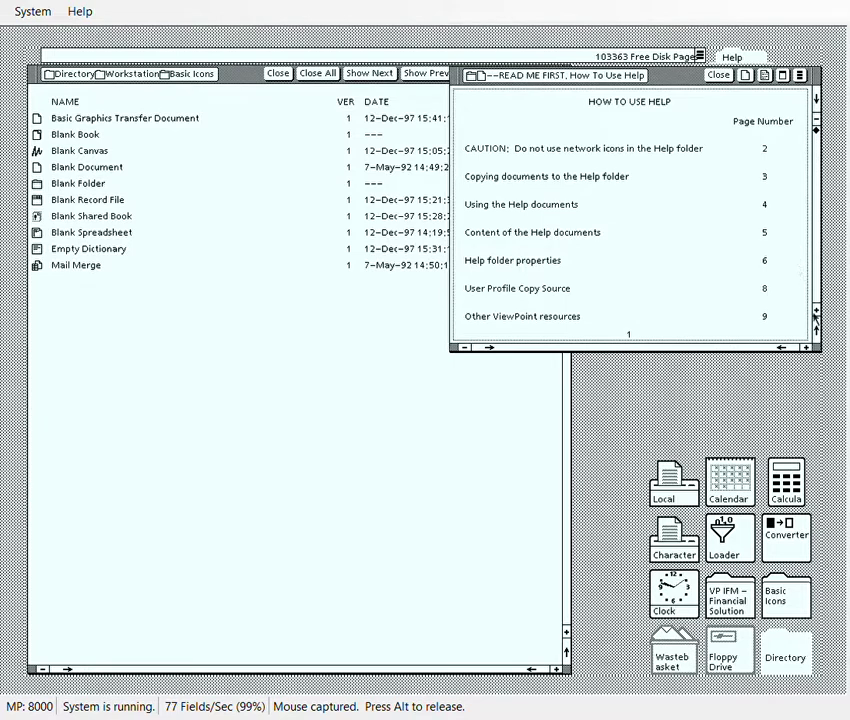
# Switch to Basics help, page ahead to copying icons, and select the Blank Document template.
pyautogui.click(716, 75)
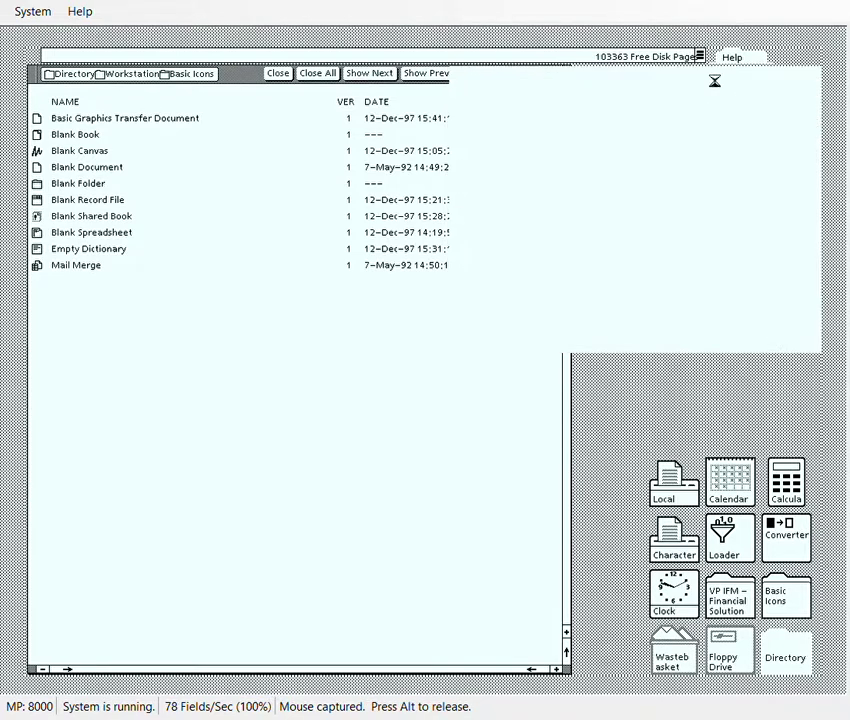
pyautogui.click(579, 141)
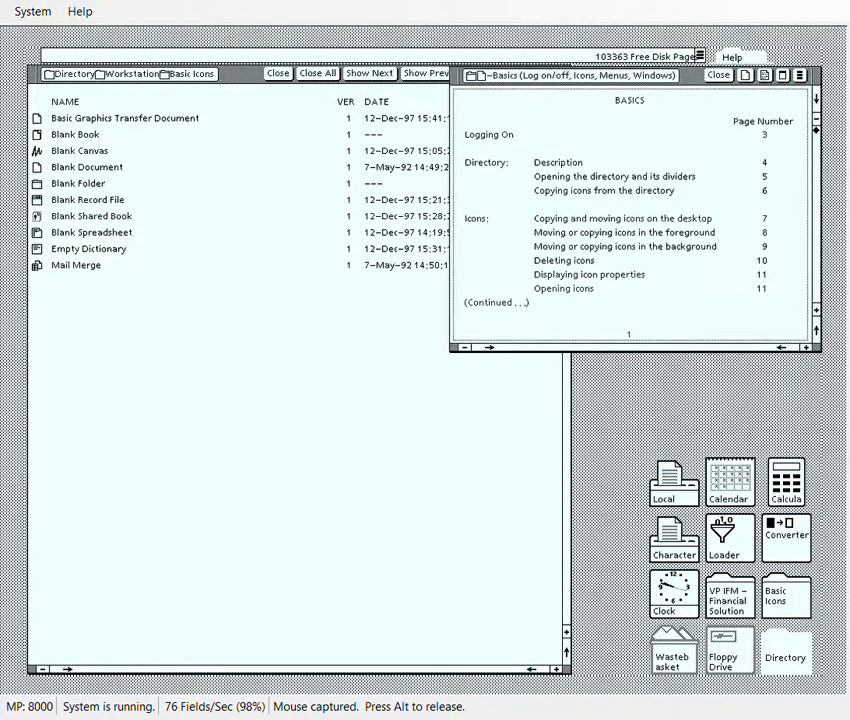
pyautogui.click(816, 311)
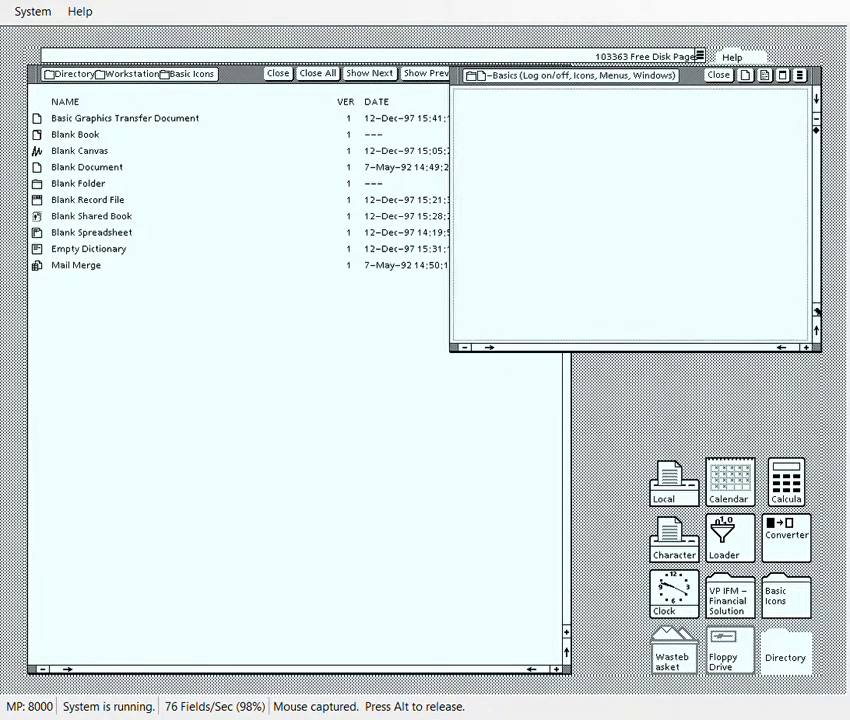
pyautogui.click(816, 311)
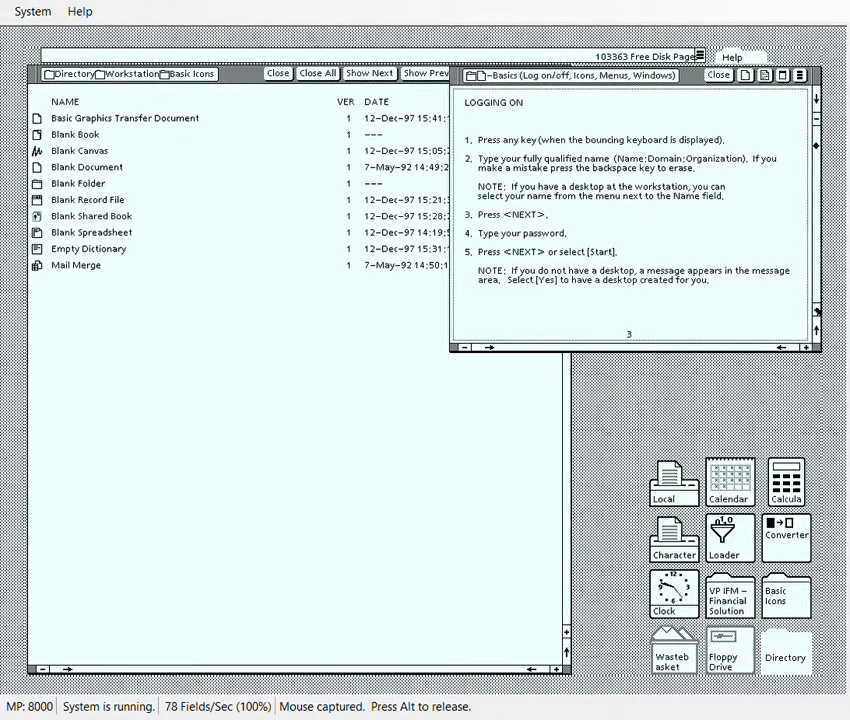
pyautogui.click(816, 311)
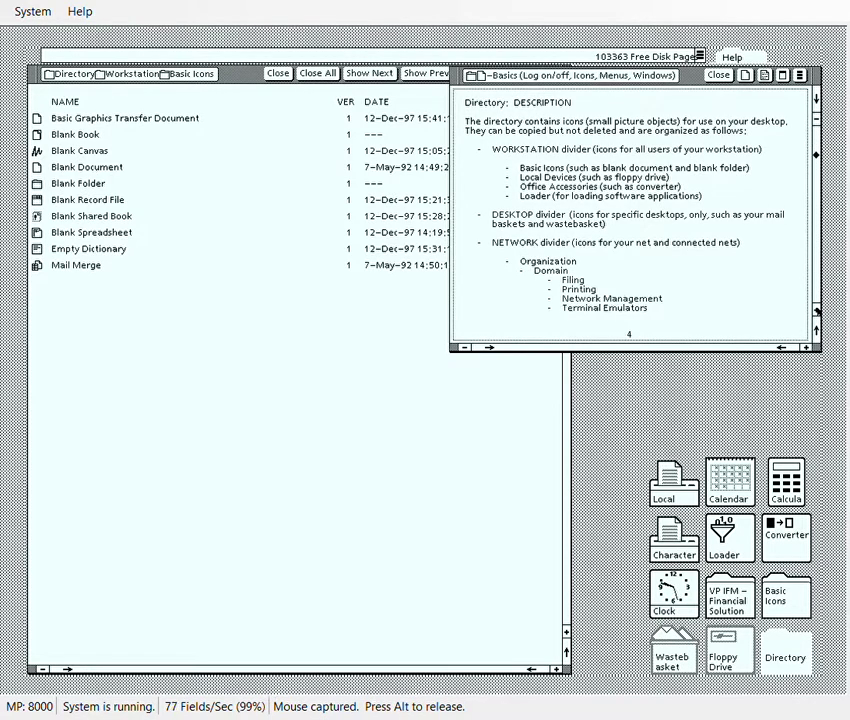
pyautogui.click(816, 311)
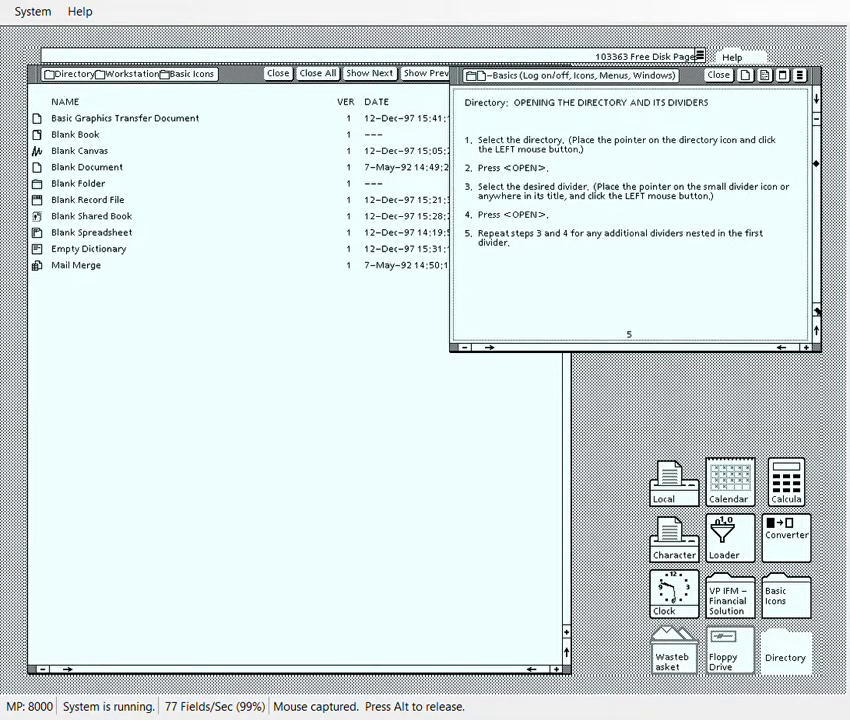
pyautogui.click(816, 311)
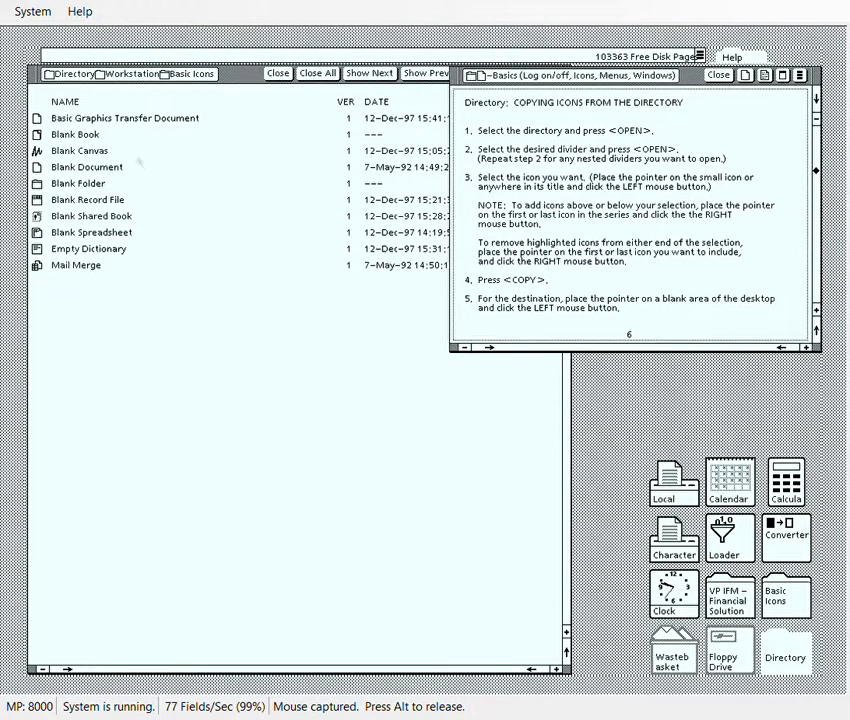
pyautogui.click(108, 170)
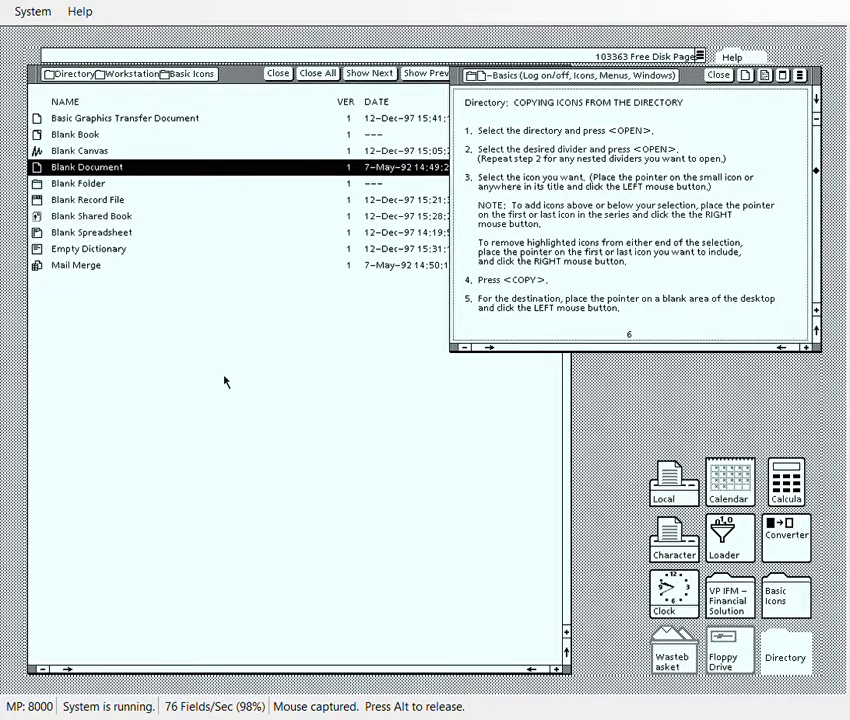
# Copy Blank Document onto the empty desktop and close the Basics help and Help windows.
pyautogui.press('F3')
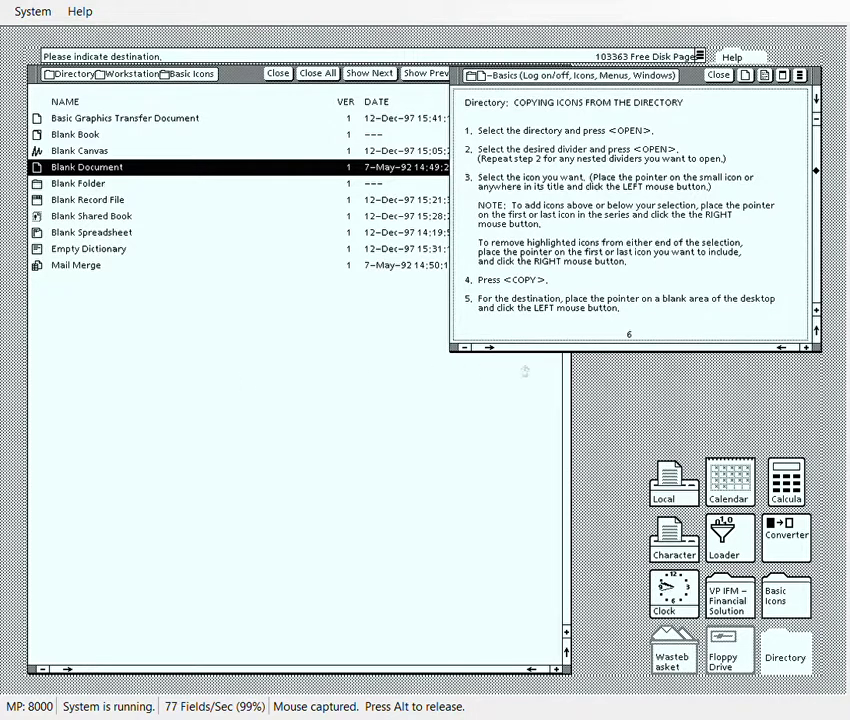
pyautogui.click(636, 380)
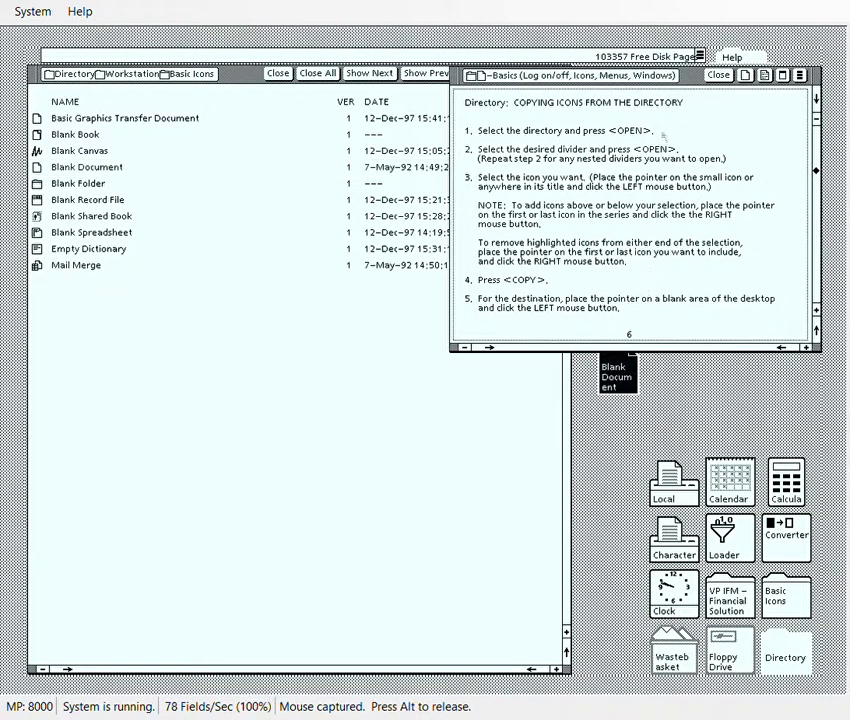
pyautogui.click(709, 76)
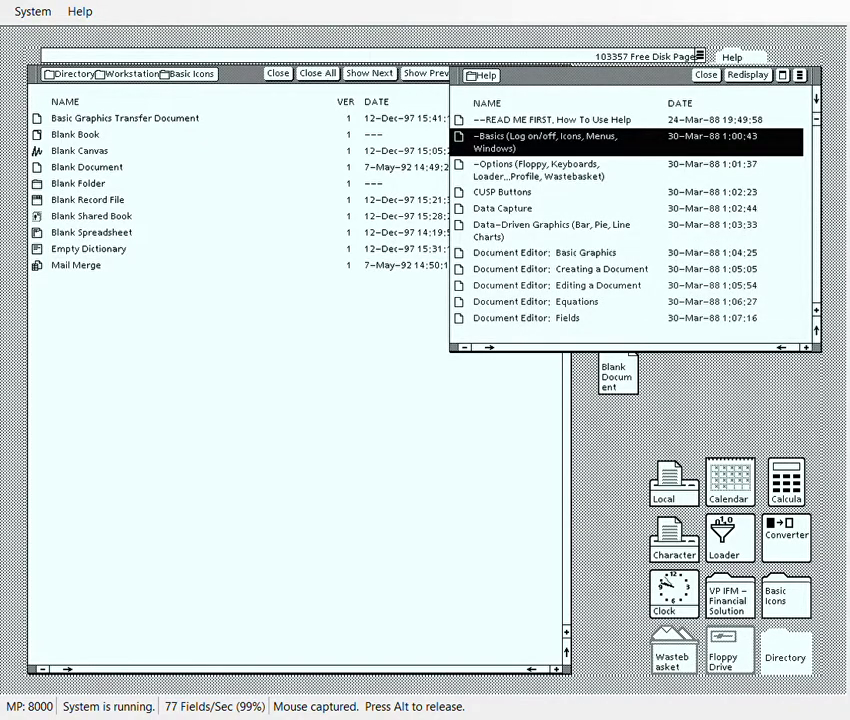
pyautogui.click(706, 76)
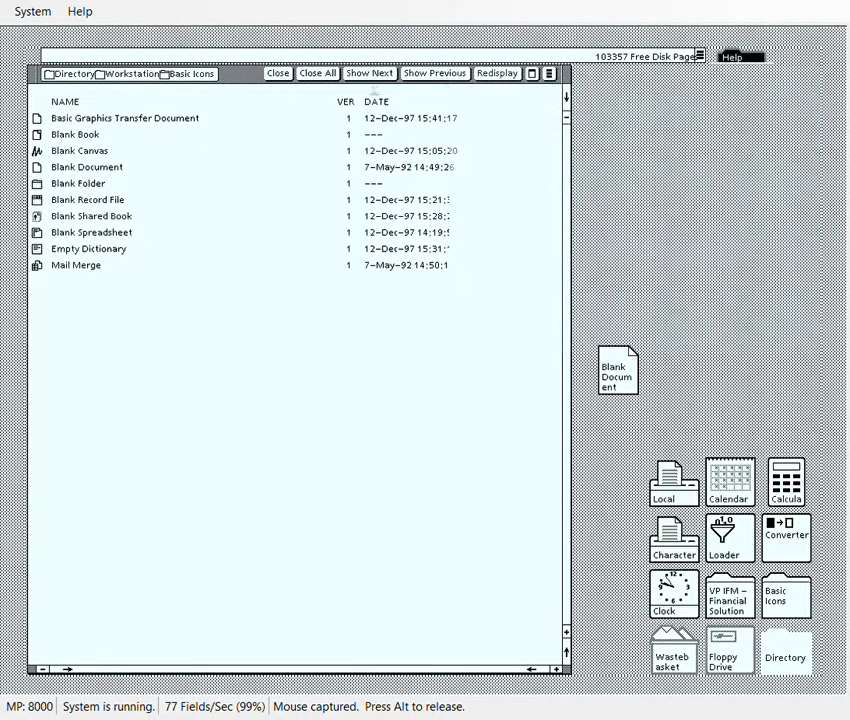
# Close Basic Icons, open the copied Blank Document from the desktop, and enter edit mode.
pyautogui.click(322, 74)
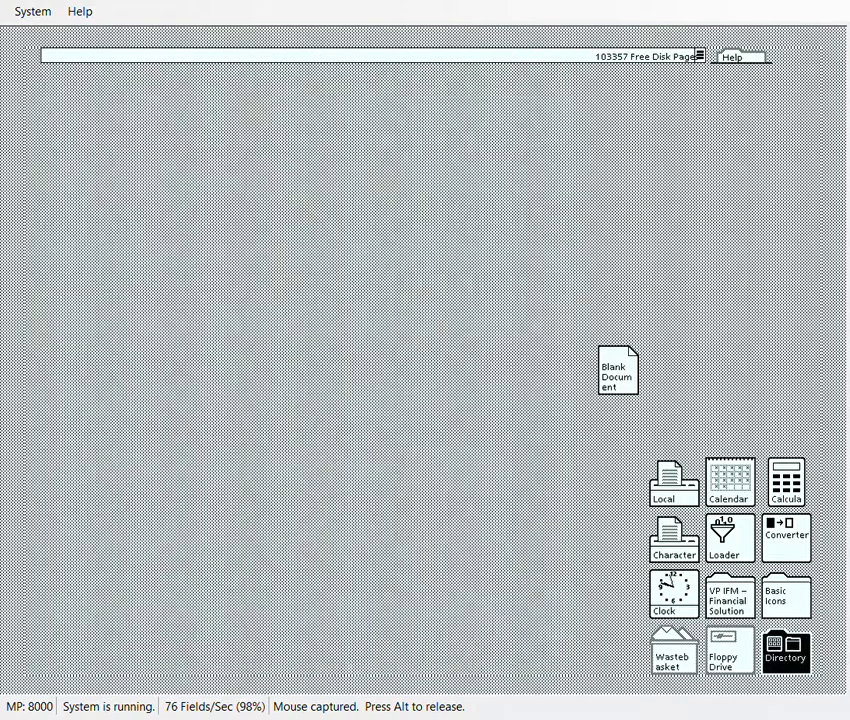
pyautogui.click(620, 370)
pyautogui.press('F7')
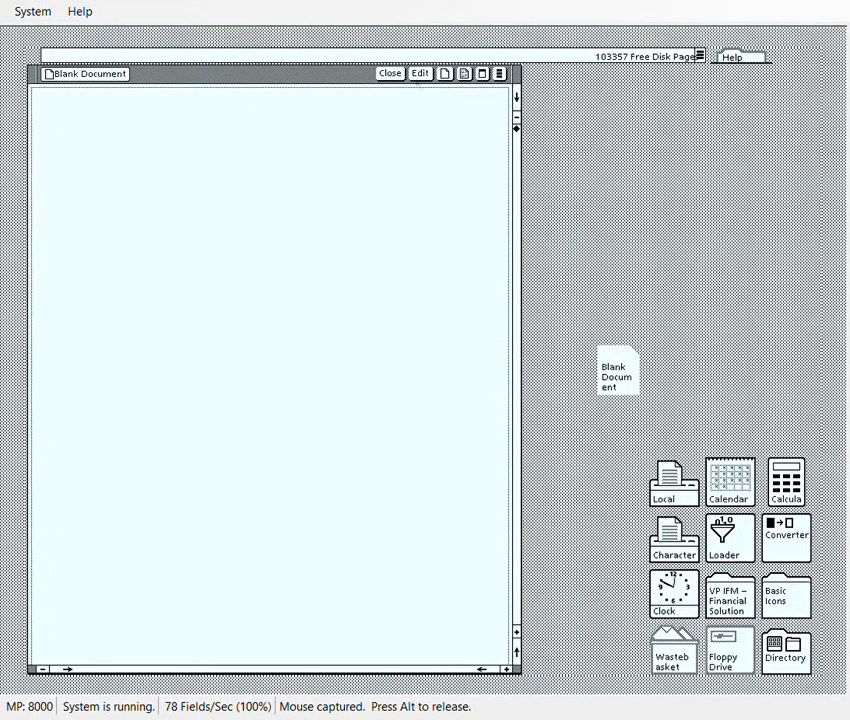
pyautogui.click(420, 73)
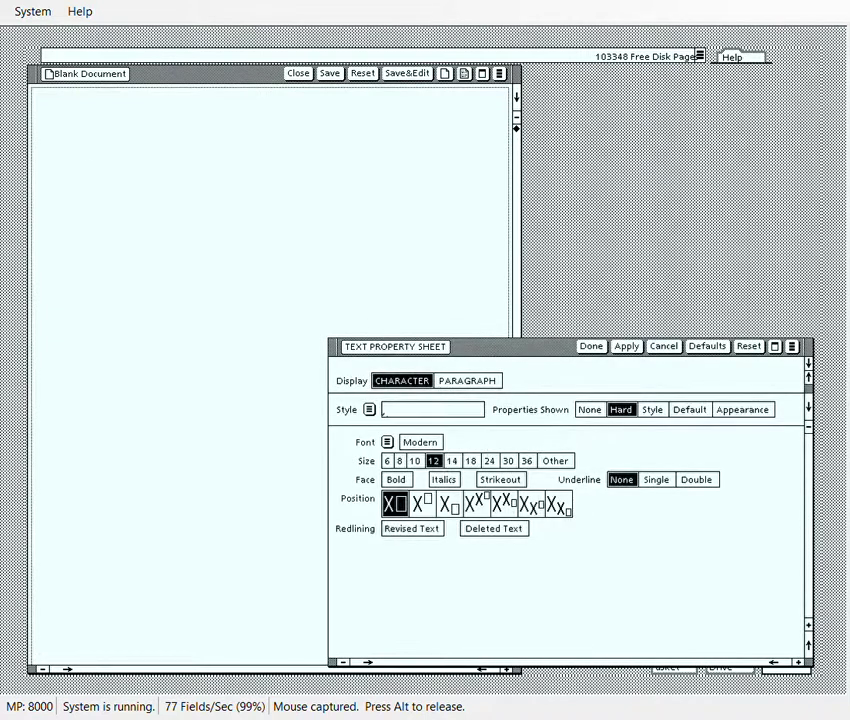
# Apply 36-point bold text with single underline and Triple line height, then close the property sheet.
pyautogui.click(527, 460)
pyautogui.click(396, 479)
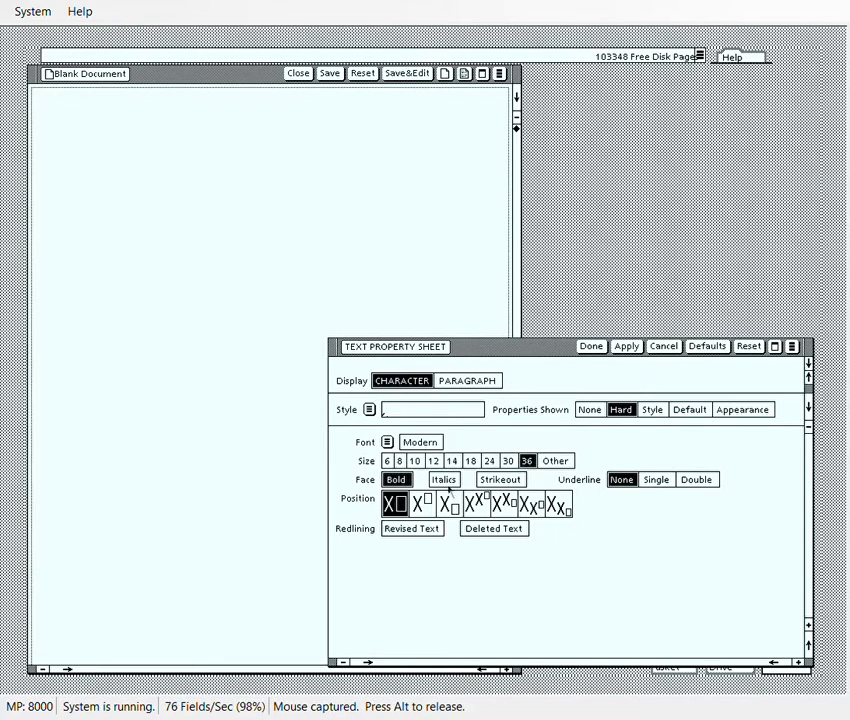
pyautogui.click(658, 482)
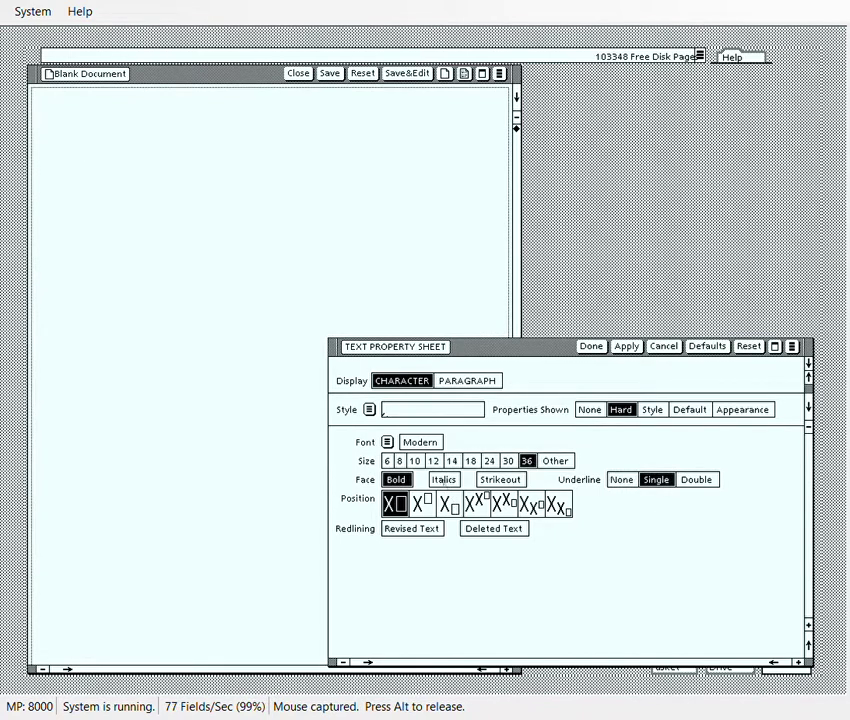
pyautogui.click(476, 381)
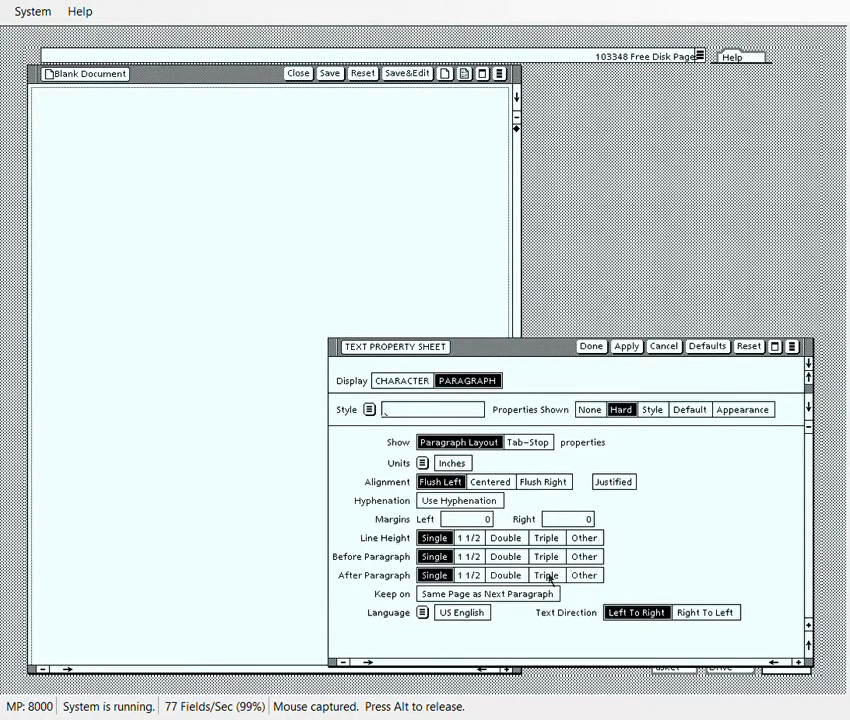
pyautogui.click(546, 538)
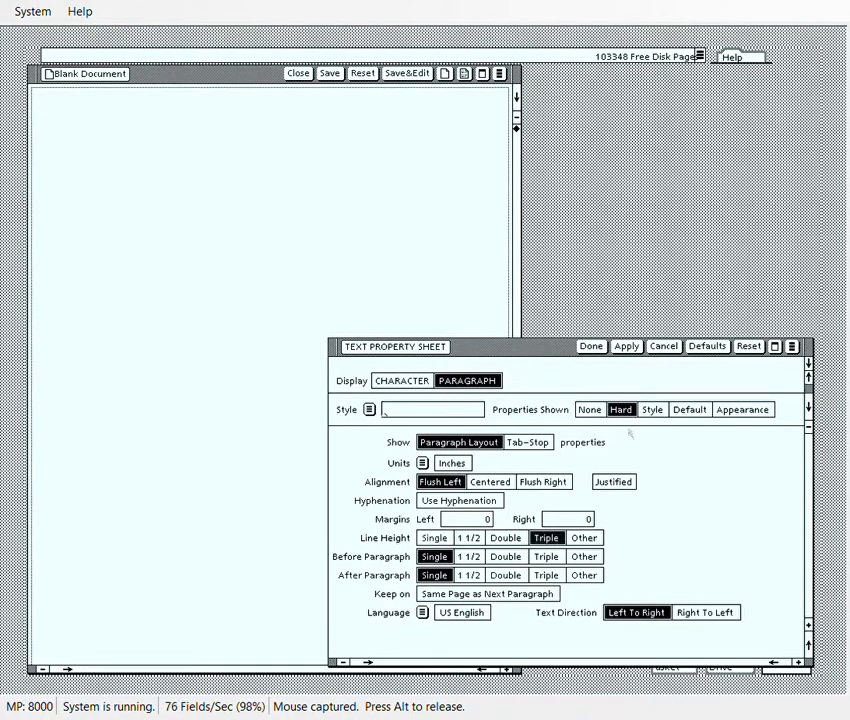
pyautogui.click(626, 346)
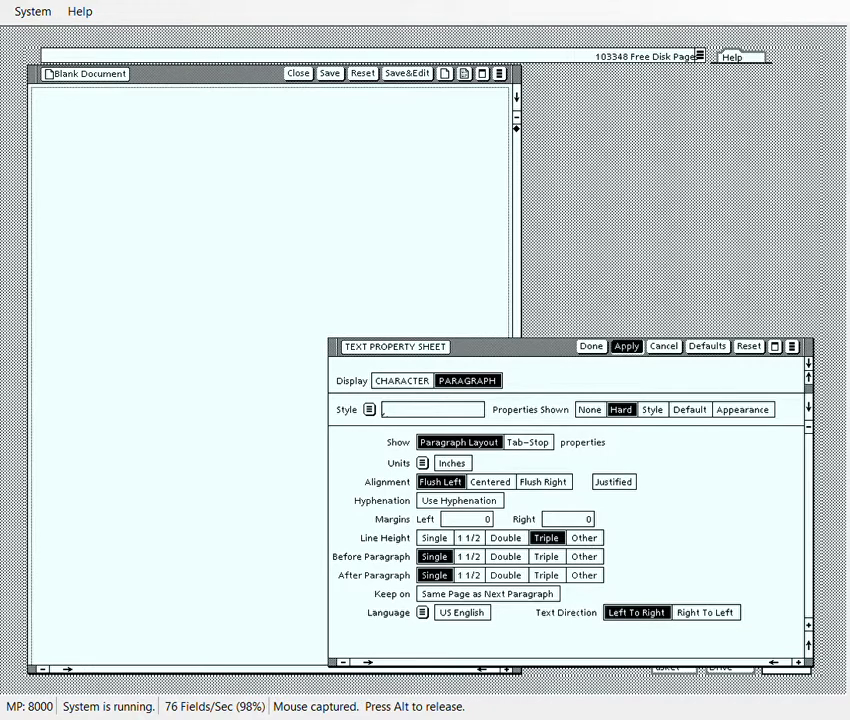
pyautogui.click(290, 213)
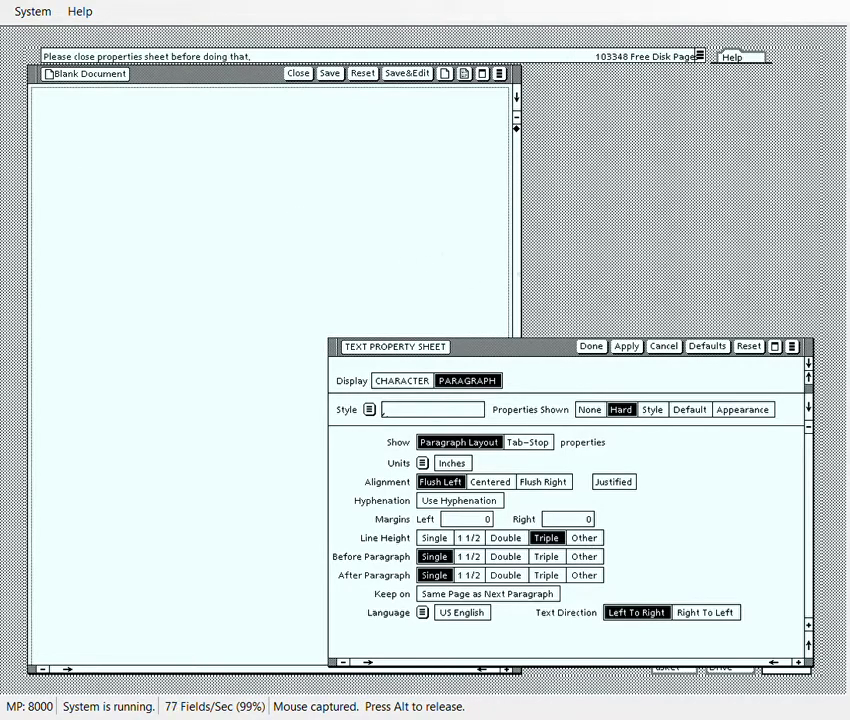
pyautogui.click(591, 346)
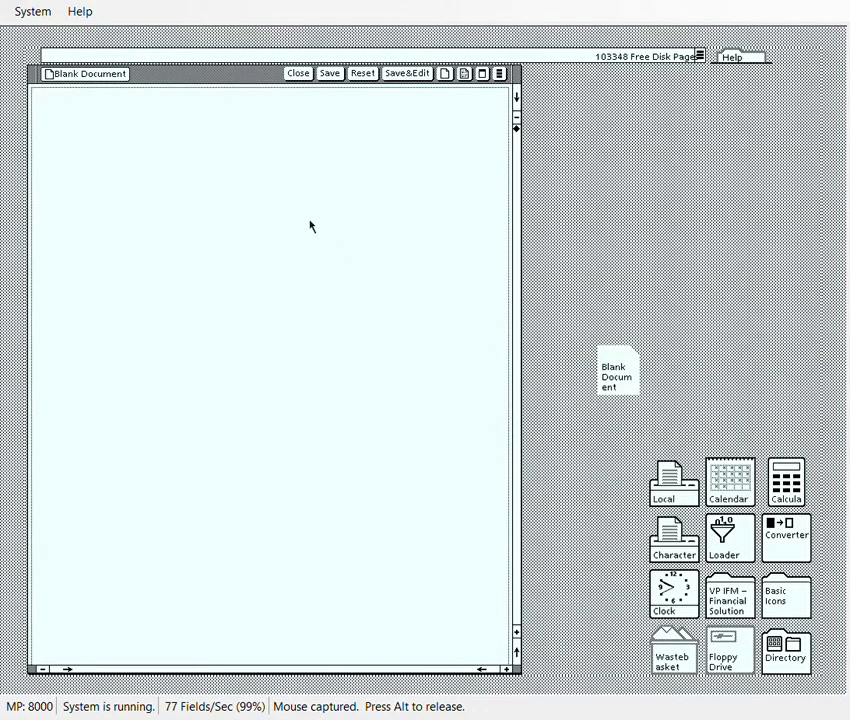
# Type the underlined heading 'TEST DOCUMENT' and bring the Text Property Sheet back up.
pyautogui.write('TEST')
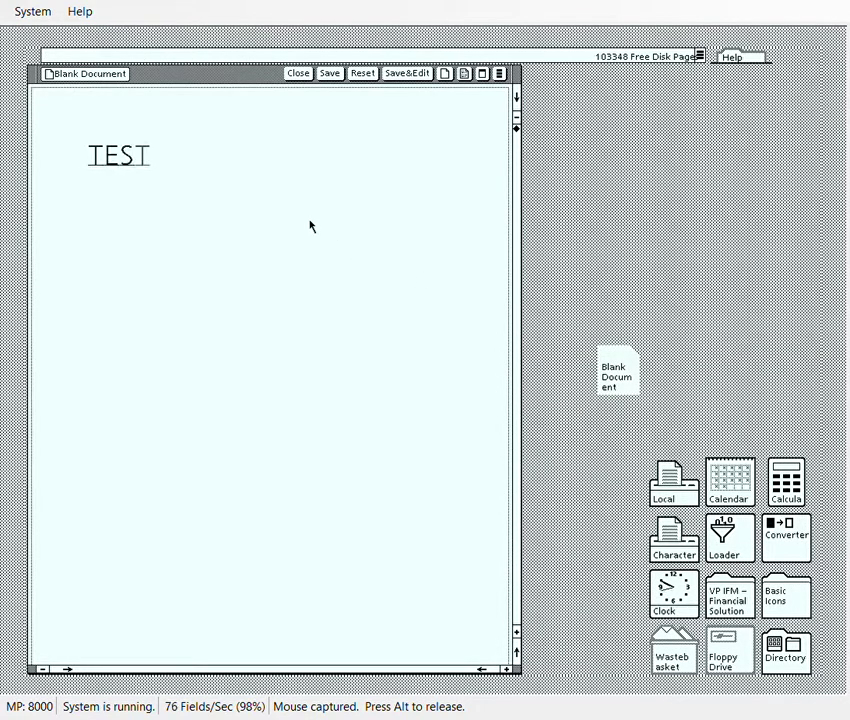
pyautogui.write(' DOCUMENT')
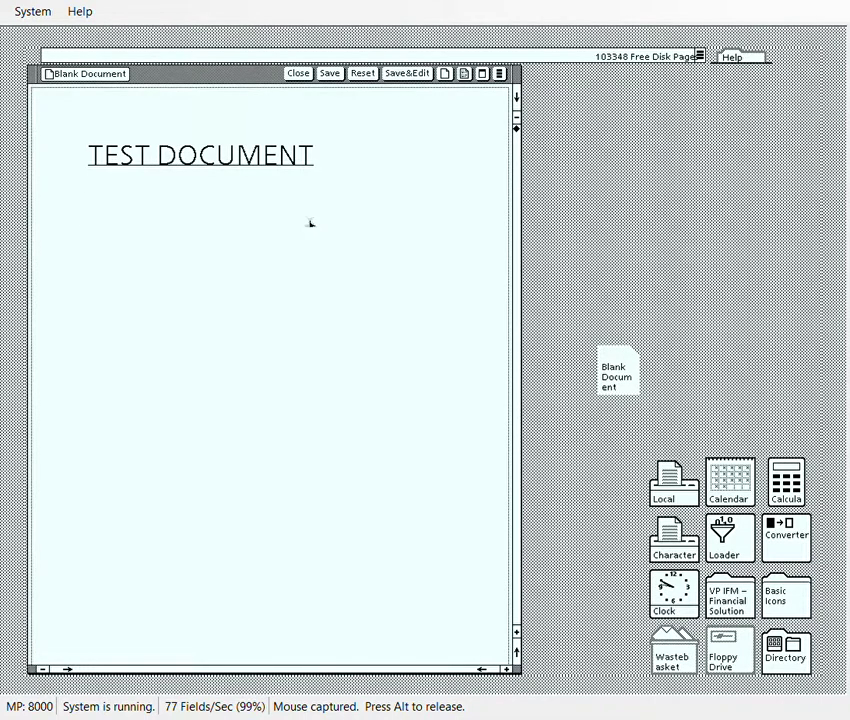
pyautogui.press('F8')
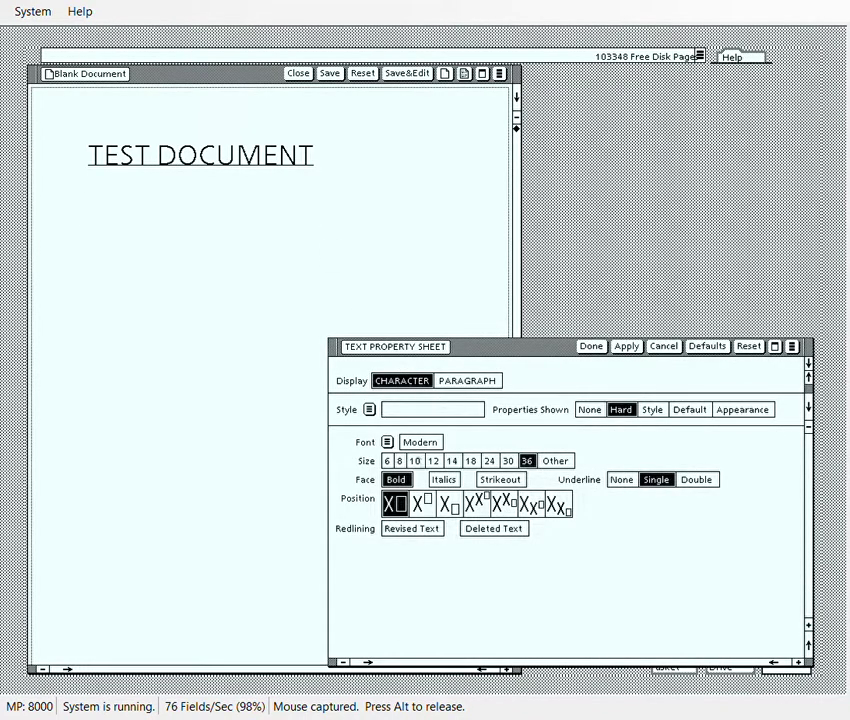
# Set size 12 and single line height, and turn off bold and underline.
pyautogui.click(433, 460)
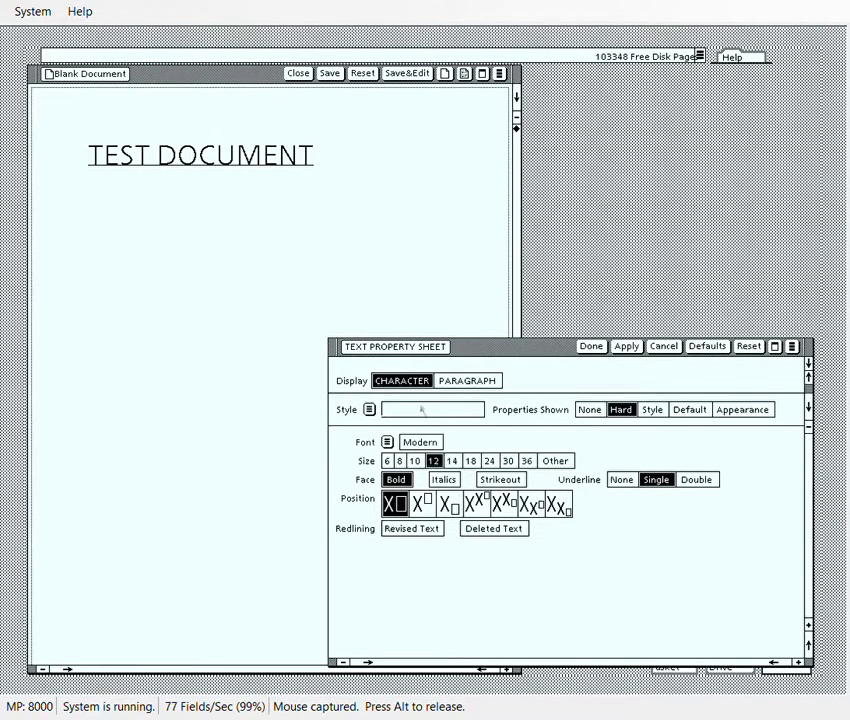
pyautogui.click(467, 380)
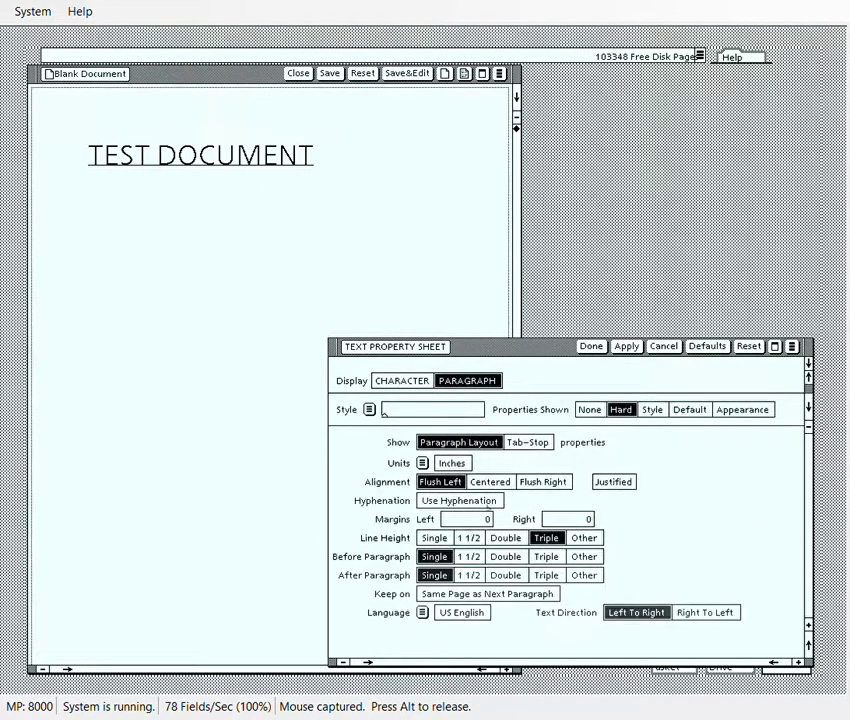
pyautogui.click(436, 538)
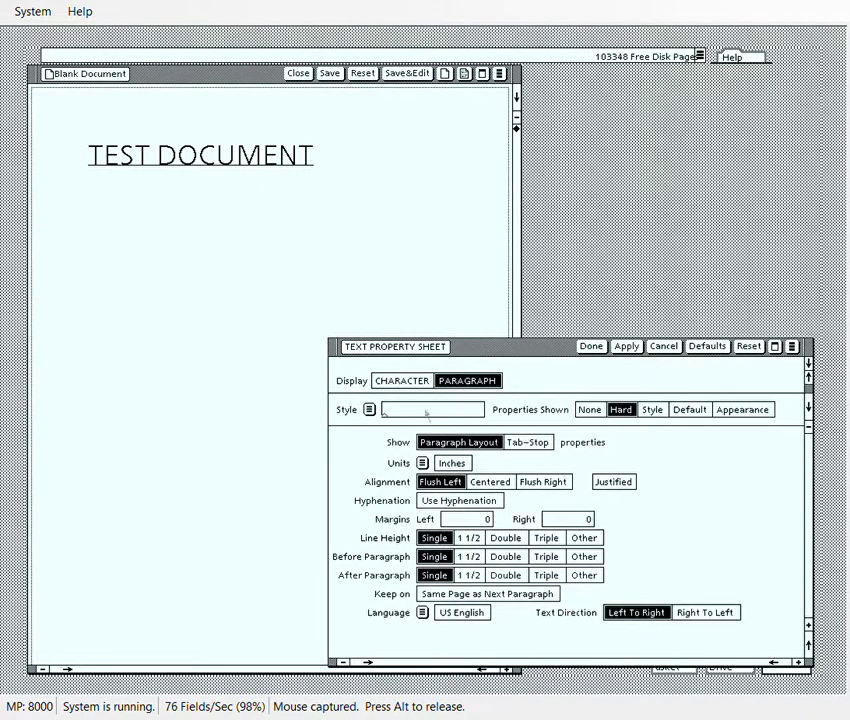
pyautogui.click(411, 380)
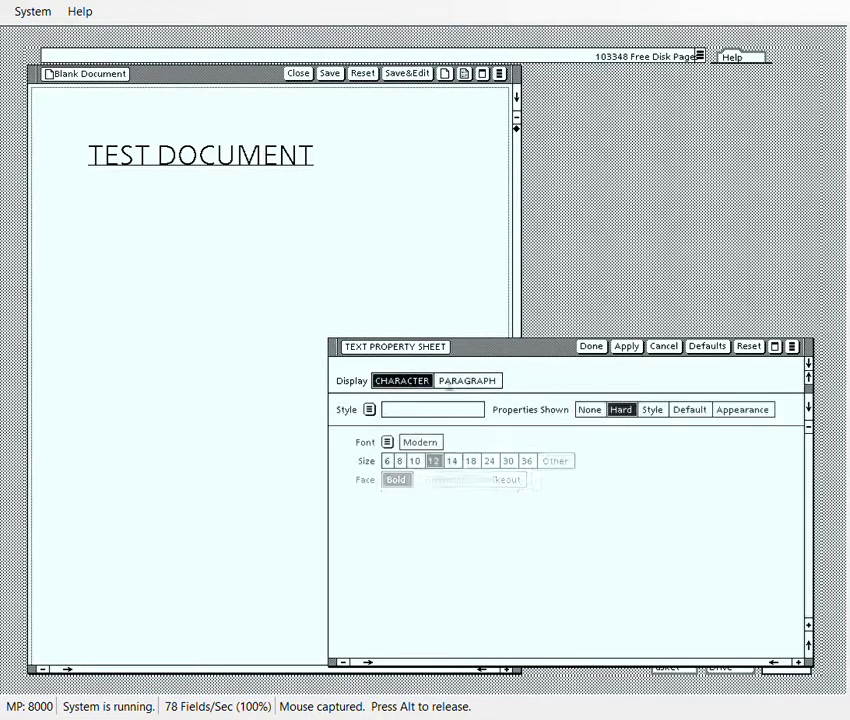
pyautogui.click(406, 481)
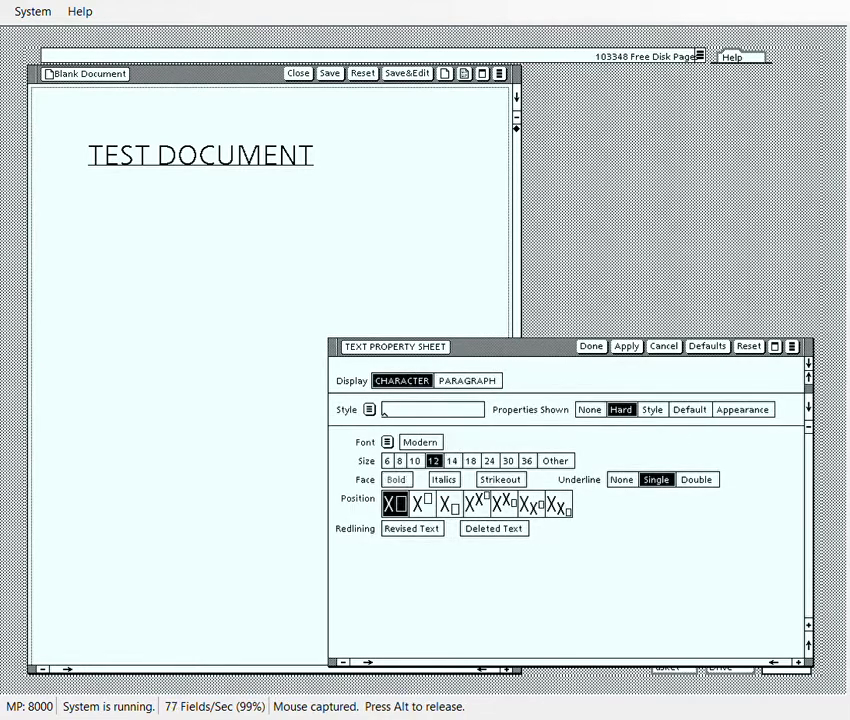
pyautogui.click(621, 480)
# Choose the Vintage font, apply the settings, and start the 'Test 1' line.
pyautogui.click(387, 442)
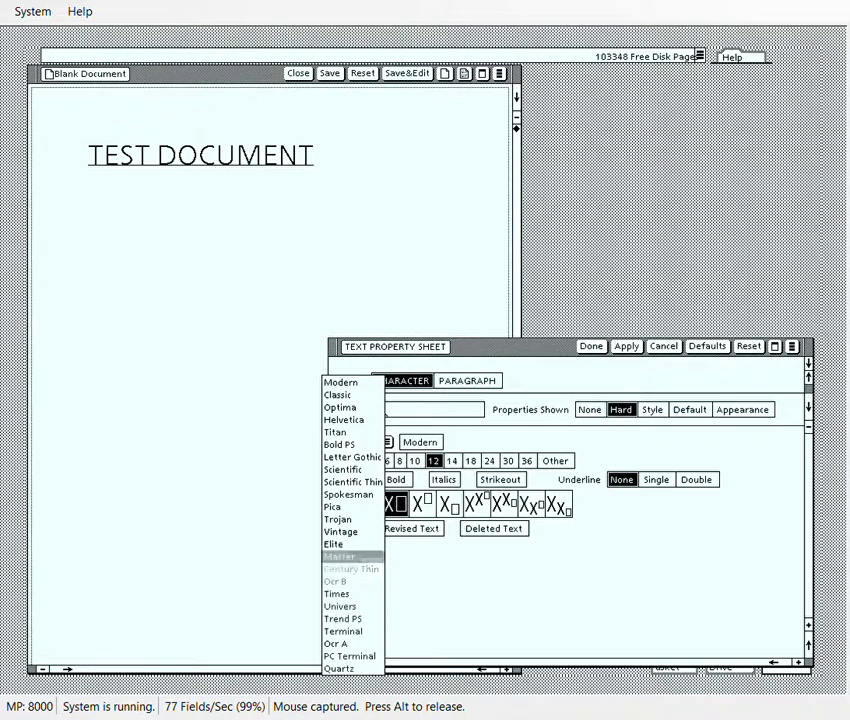
pyautogui.click(340, 531)
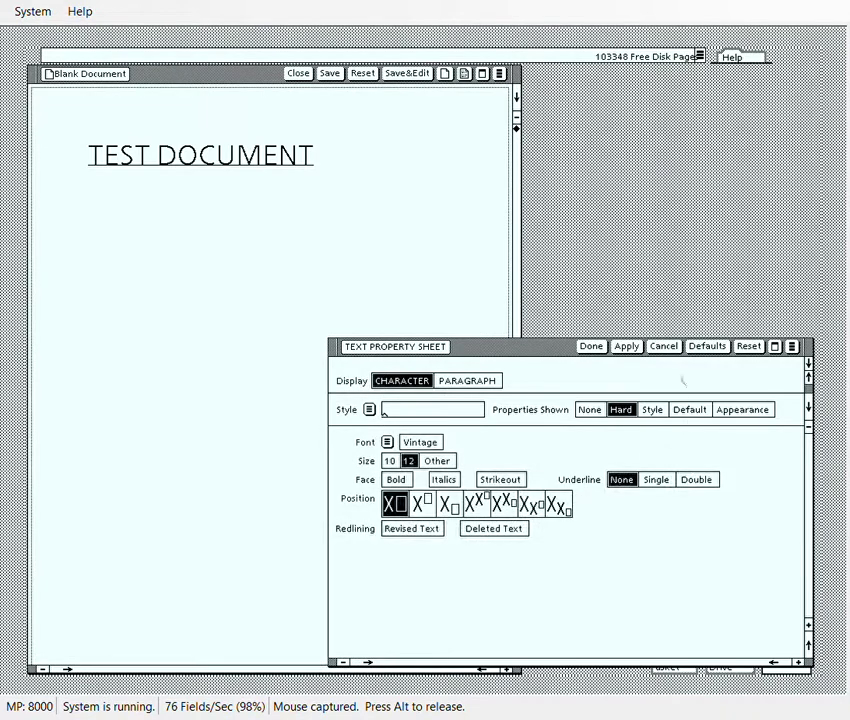
pyautogui.click(591, 346)
pyautogui.write('Test 1')
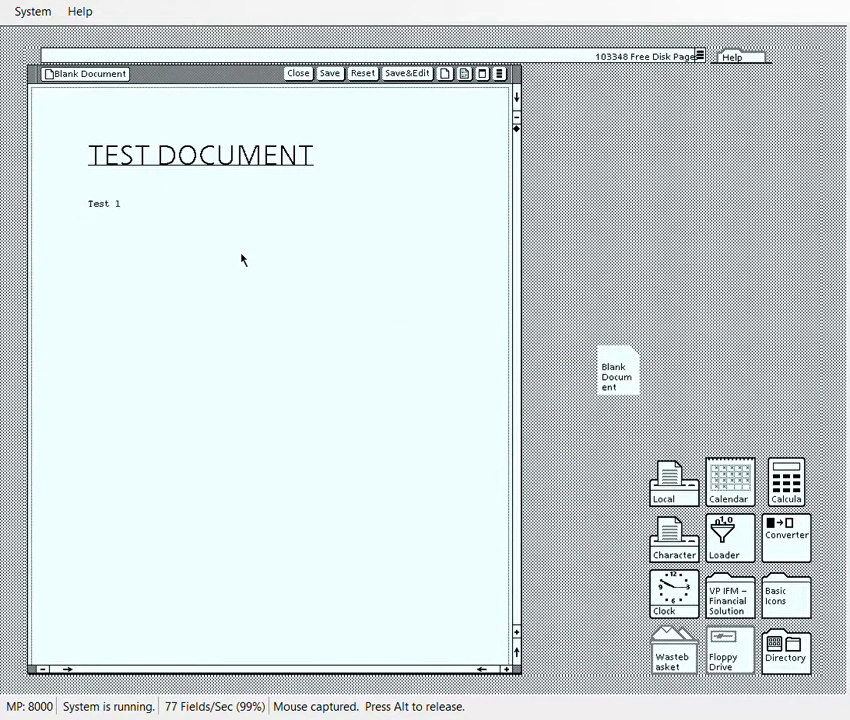
# Switch the text to Helvetica at size 14 and type the 'Test 2' line.
pyautogui.press('F8')
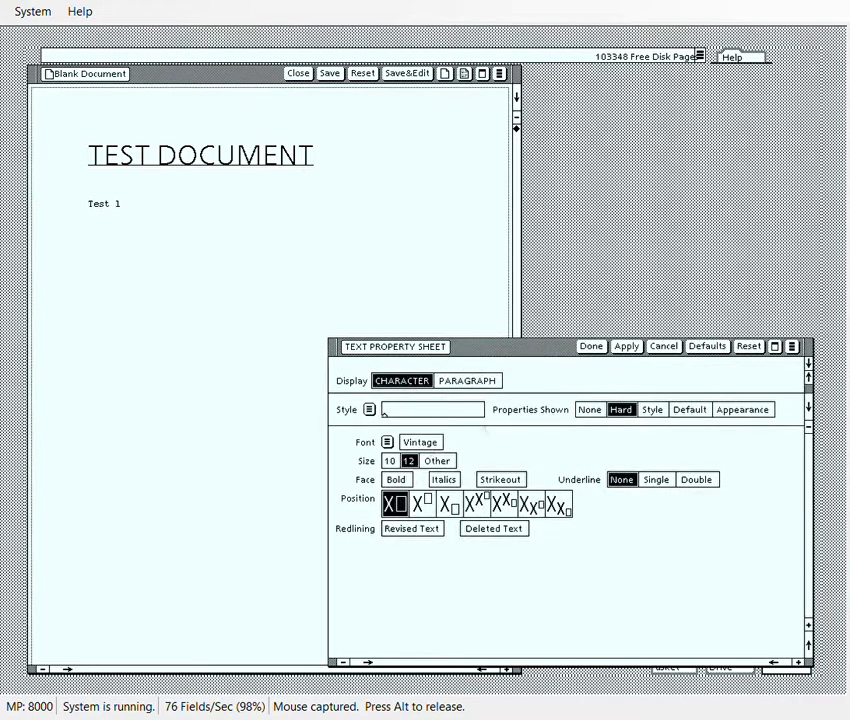
pyautogui.moveTo(387, 441); pyautogui.dragTo(380, 417)
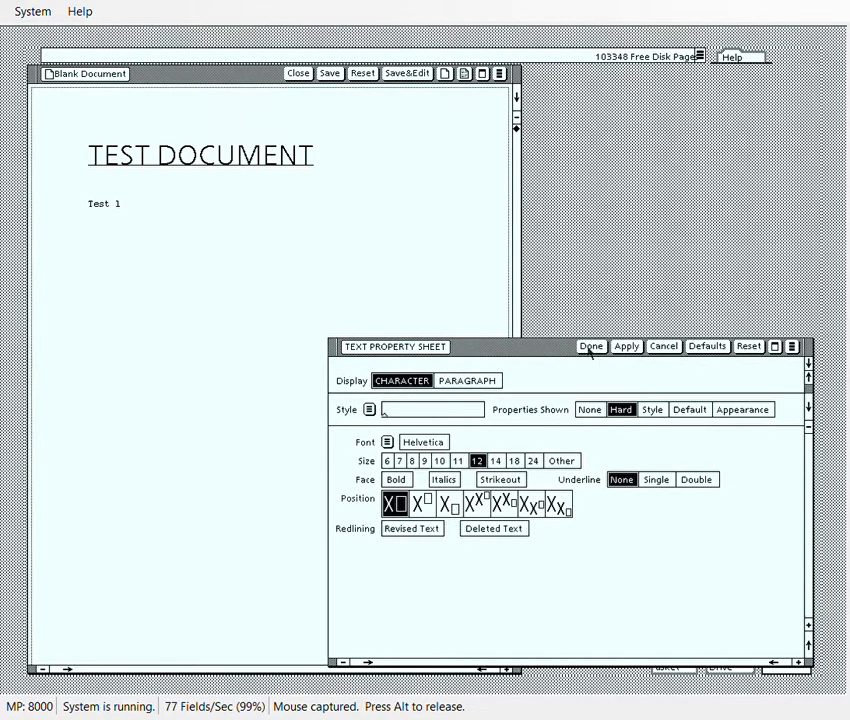
pyautogui.click(499, 461)
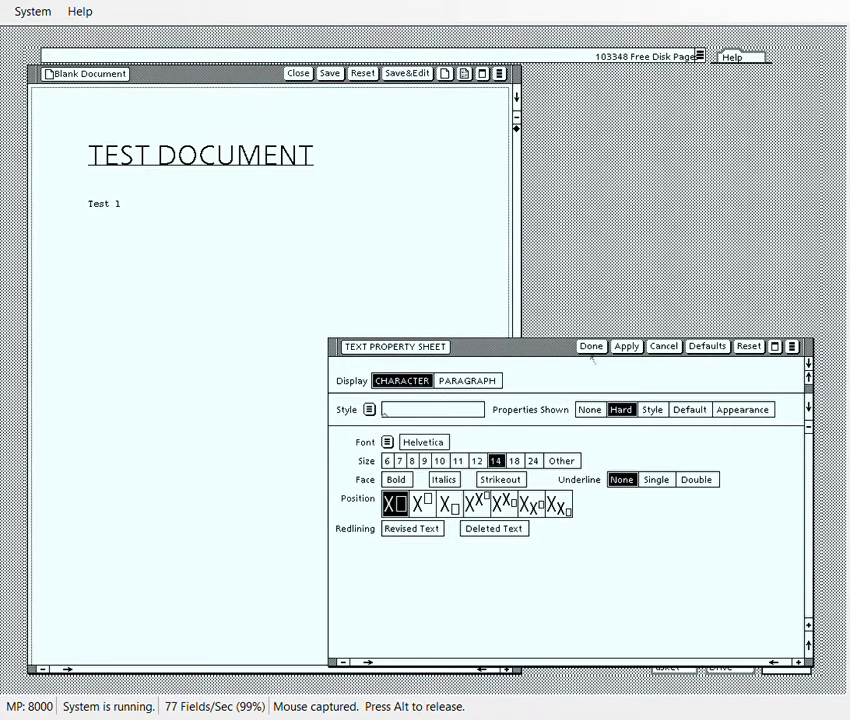
pyautogui.click(590, 346)
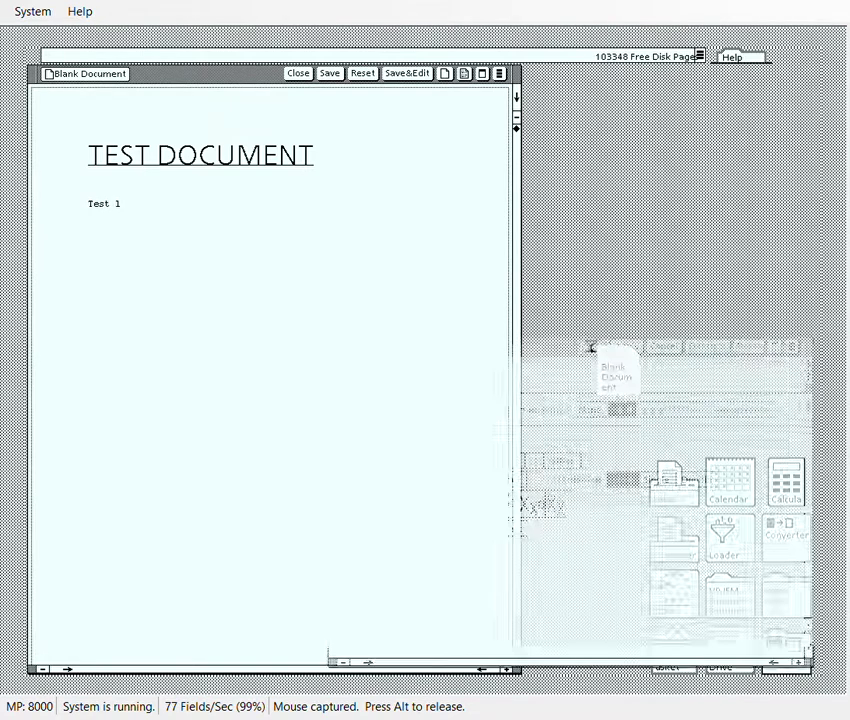
pyautogui.write('st 2')
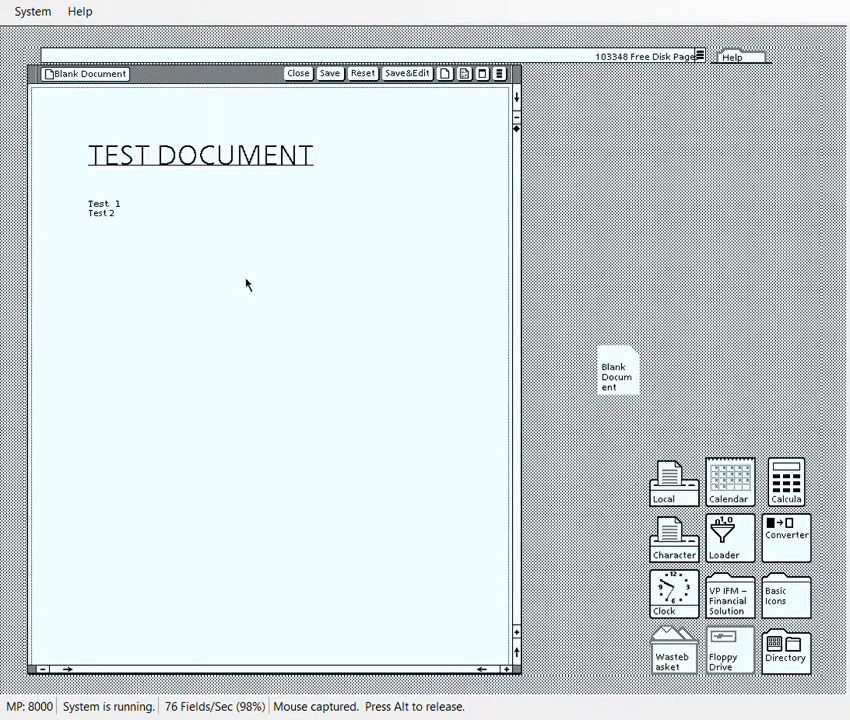
# Repeat the 'Test 2' line in italics with Again, then open and dismiss the Find sheet.
pyautogui.write('Test 2')
pyautogui.press('F3')
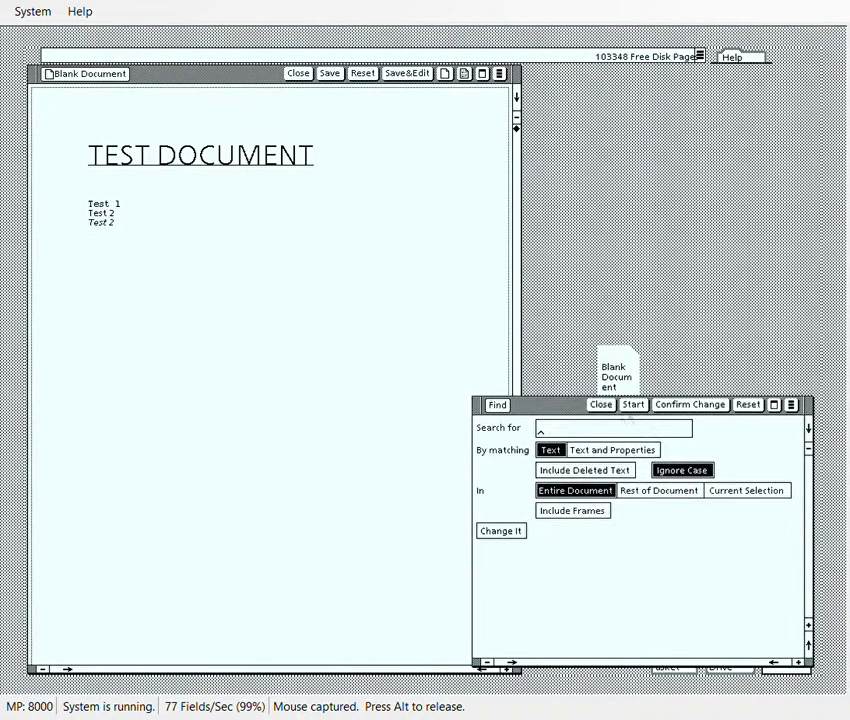
pyautogui.press('Escape')
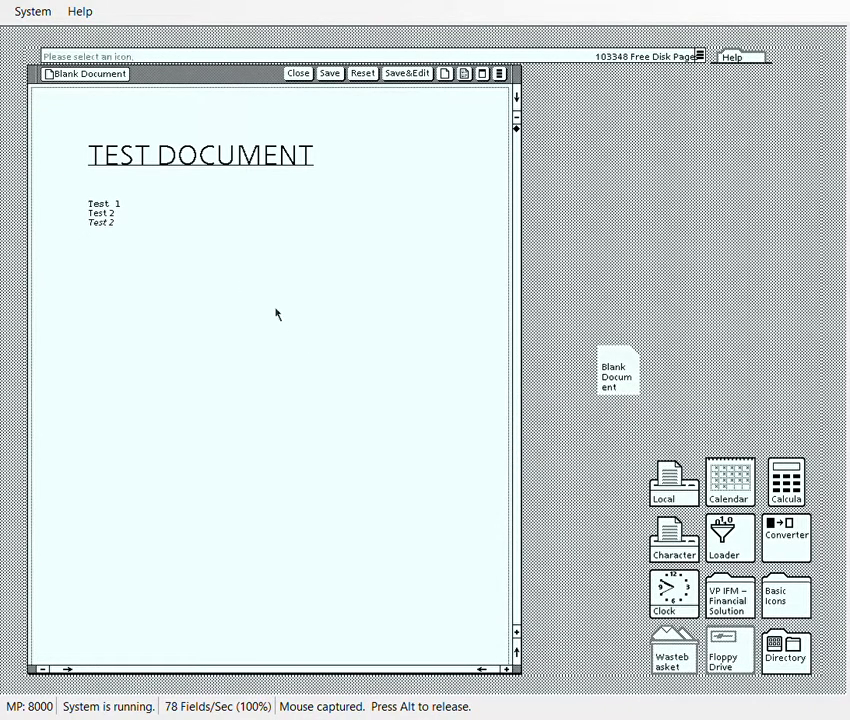
pyautogui.click(169, 264)
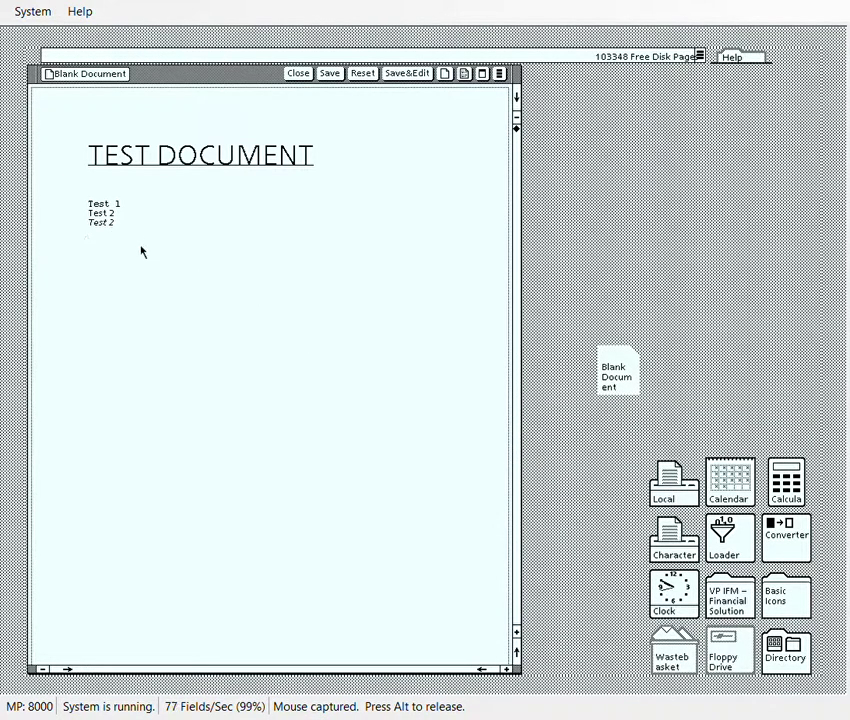
pyautogui.press('F3')
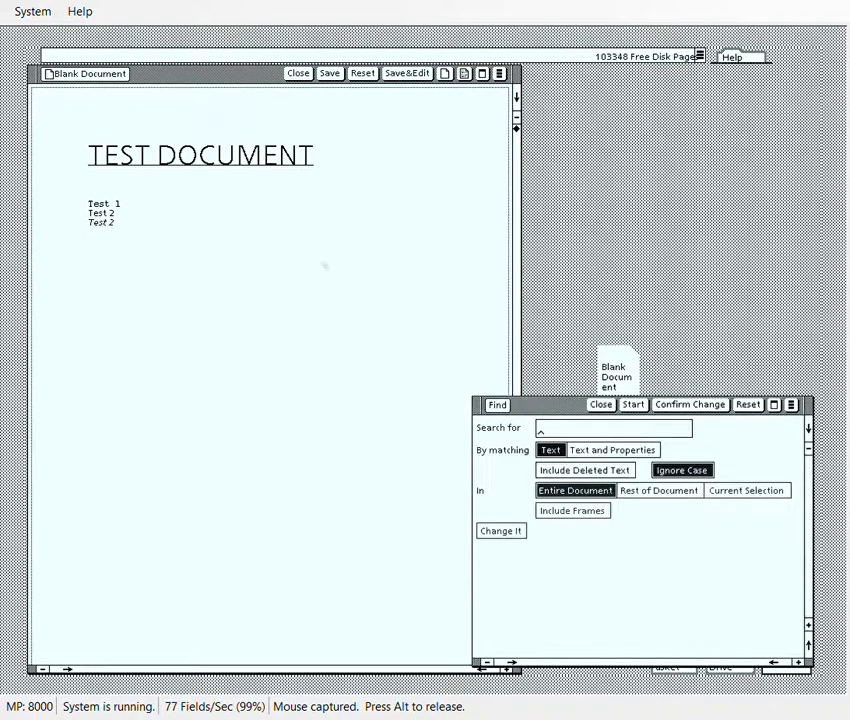
pyautogui.click(600, 406)
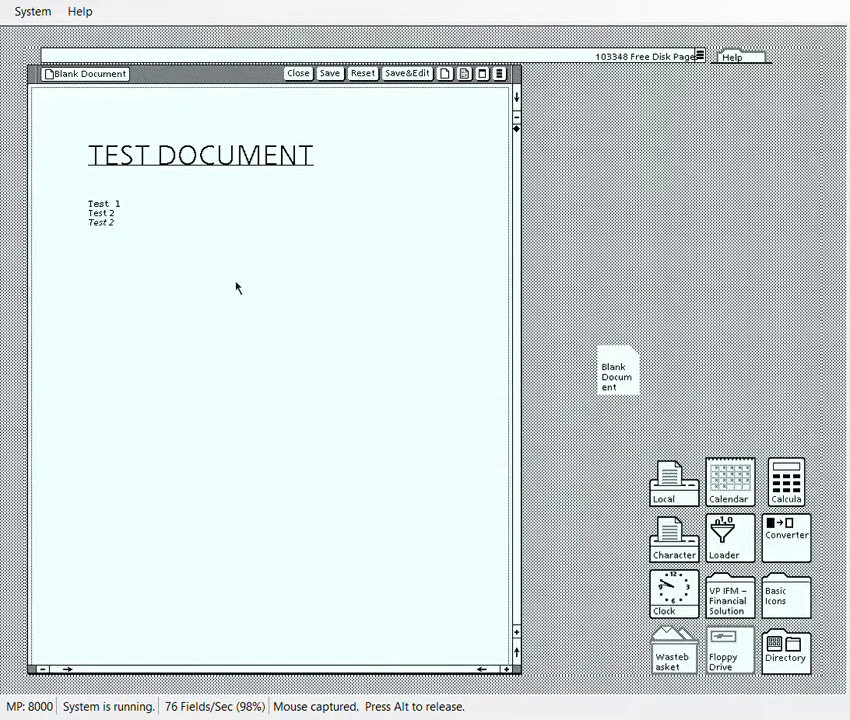
# Select the trailing 2 and type a column of repeated italic 'Test' lines.
pyautogui.hotkey('shift', 'Left')
pyautogui.write('Test')
pyautogui.press('Return')
pyautogui.write('Test Test')
pyautogui.press('Return')
pyautogui.write('Test')
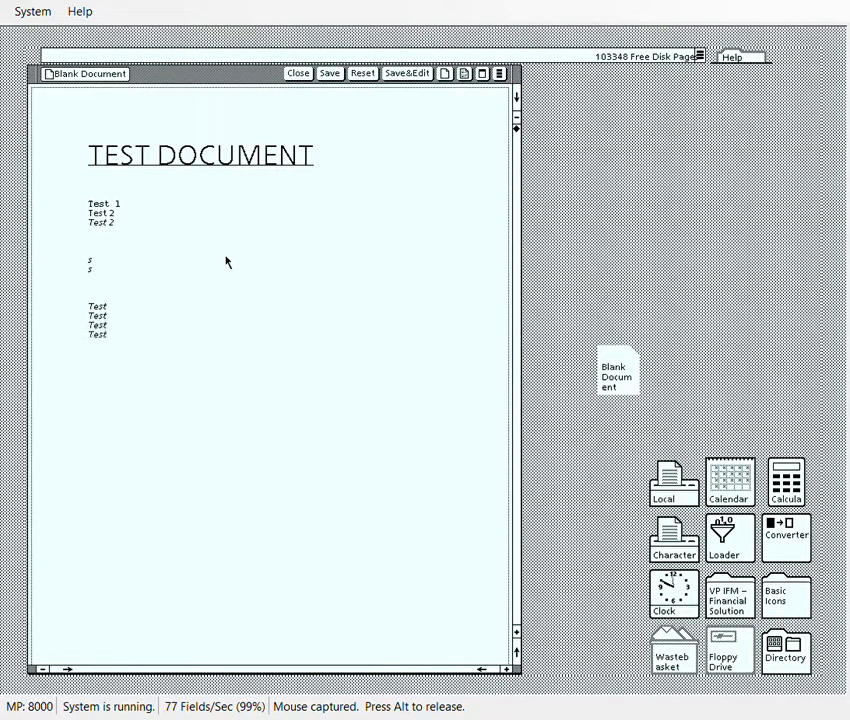
pyautogui.press('Return')
pyautogui.write('Test')
pyautogui.press('Return')
pyautogui.write('Test Test Test Test Test Test Test')
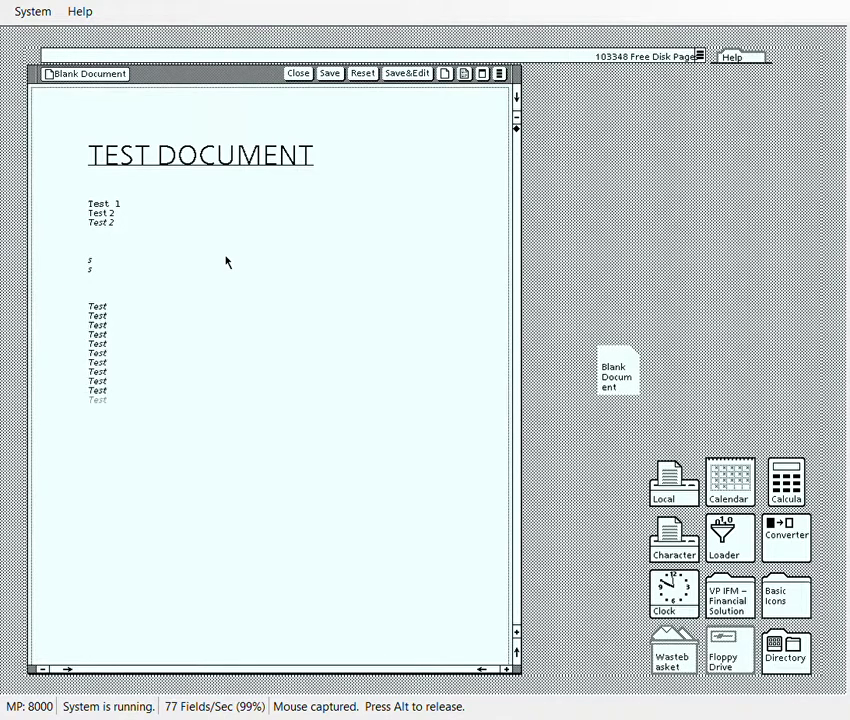
pyautogui.press('Return')
pyautogui.write('Test')
pyautogui.press('Return')
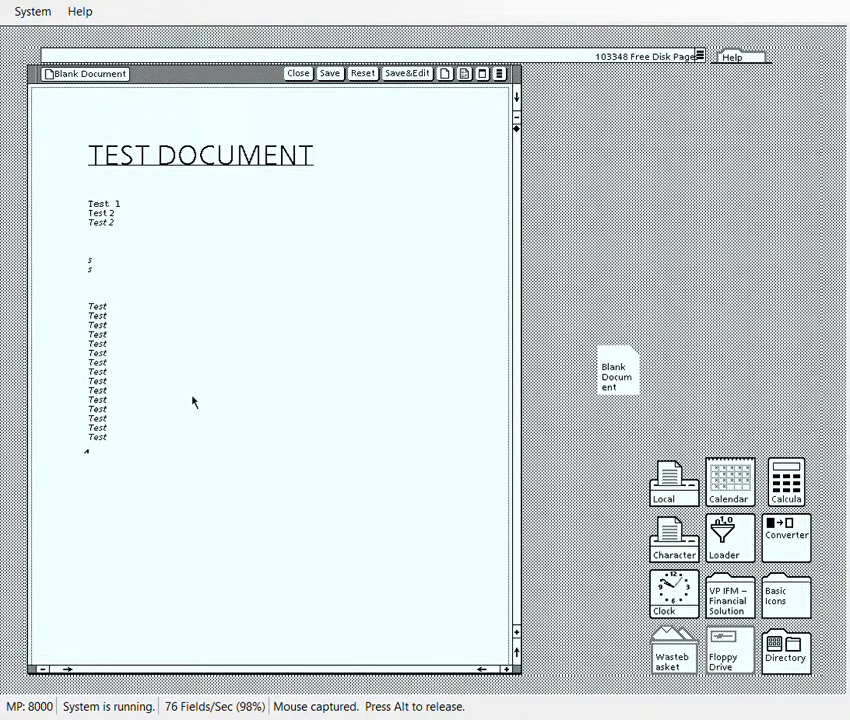
pyautogui.press('F8')
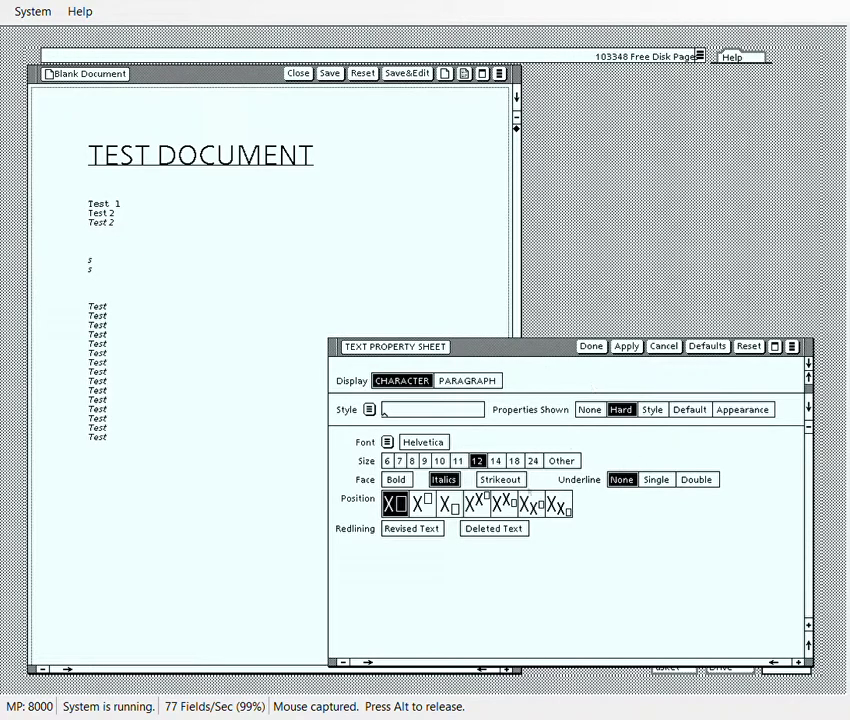
# Change the font to Quartz at size 24, keeping italics, and apply it.
pyautogui.click(387, 442)
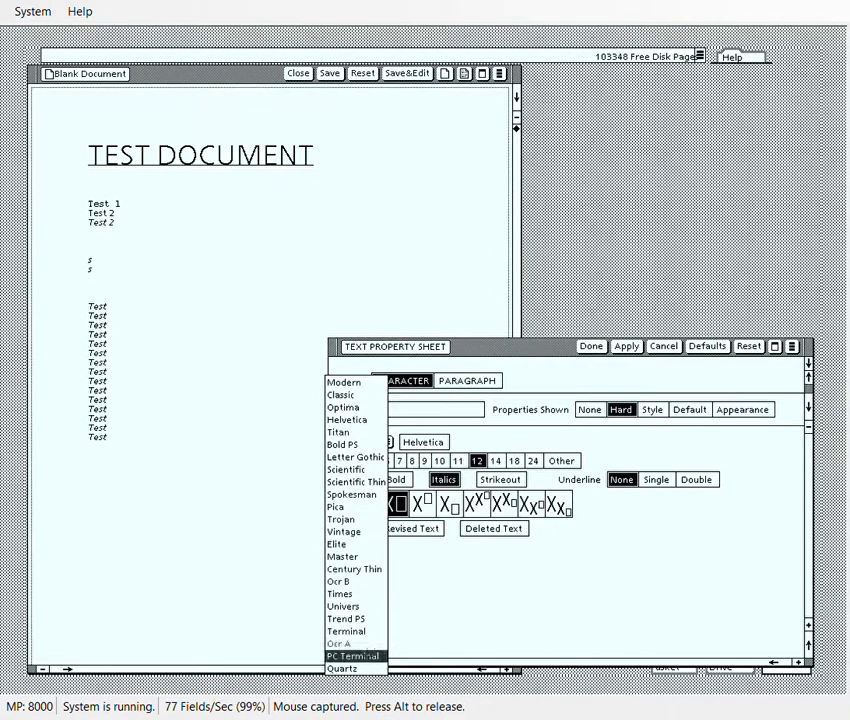
pyautogui.click(367, 663)
pyautogui.click(533, 461)
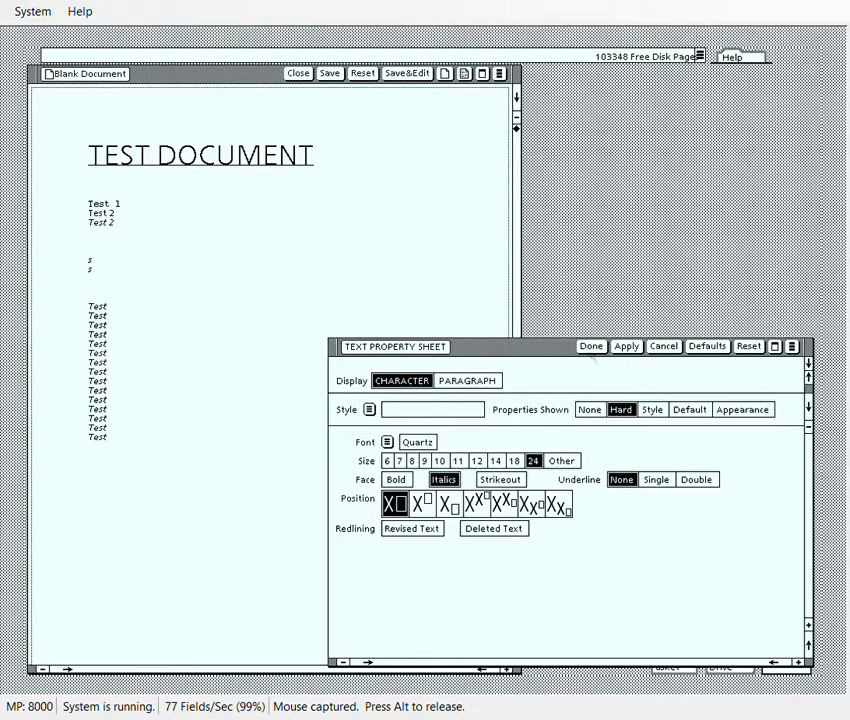
pyautogui.click(591, 346)
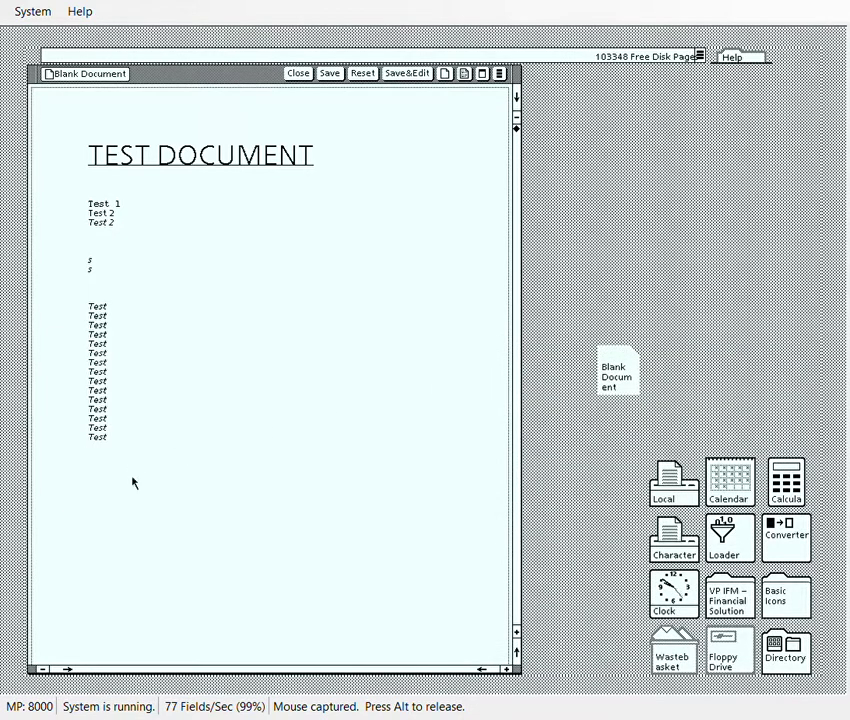
pyautogui.write('Test')
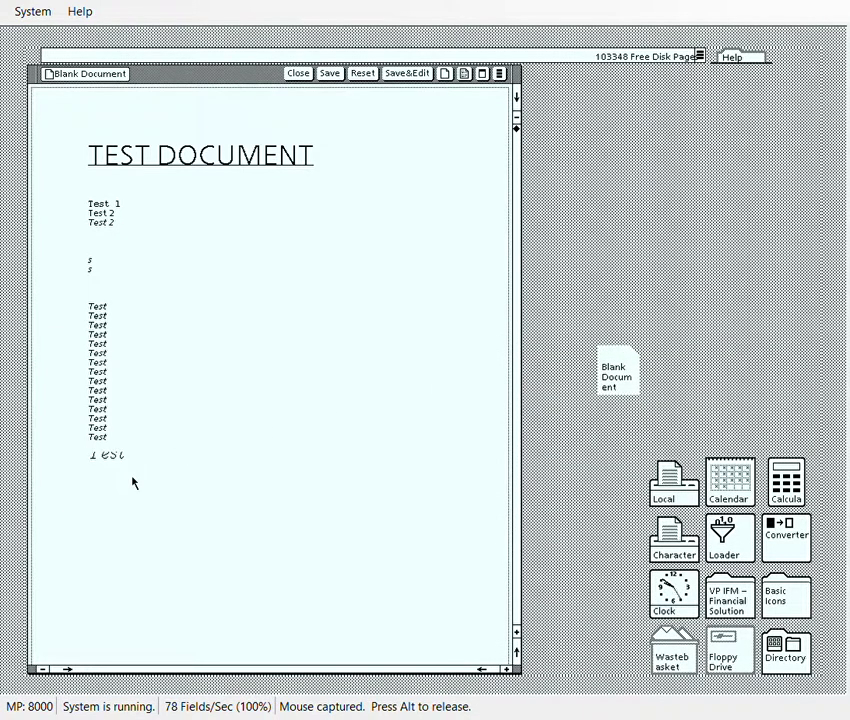
pyautogui.press('BackSpace')
pyautogui.press('BackSpace')
pyautogui.press('BackSpace')
pyautogui.press('BackSpace')
pyautogui.press('F8')
pyautogui.click(470, 384)
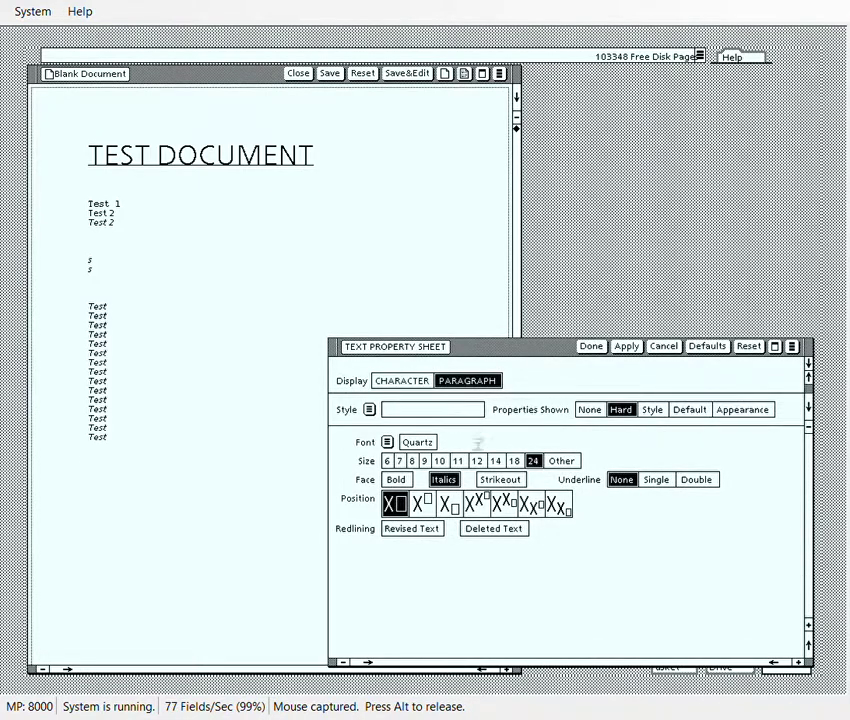
pyautogui.click(541, 538)
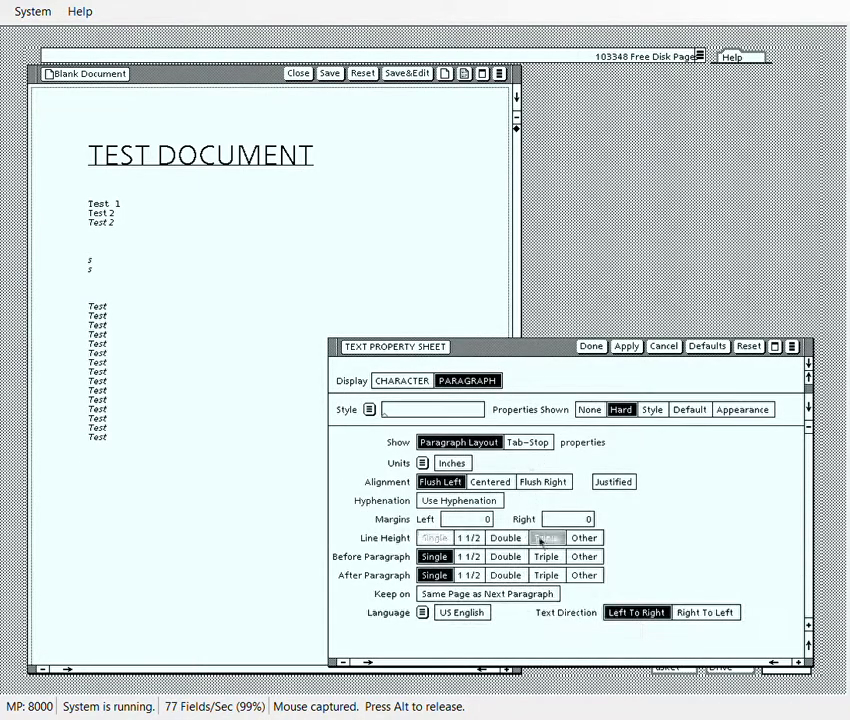
pyautogui.click(591, 346)
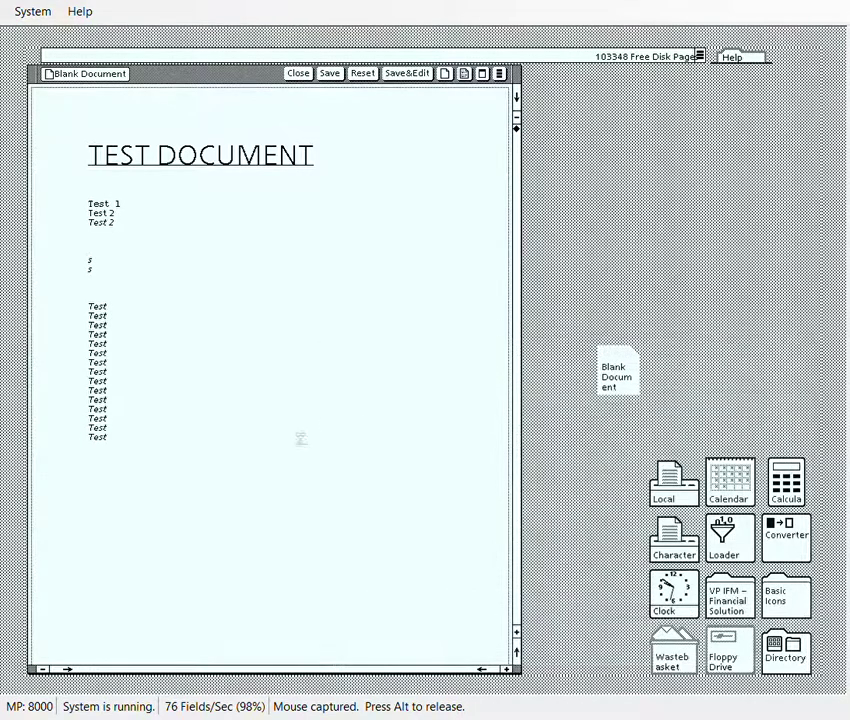